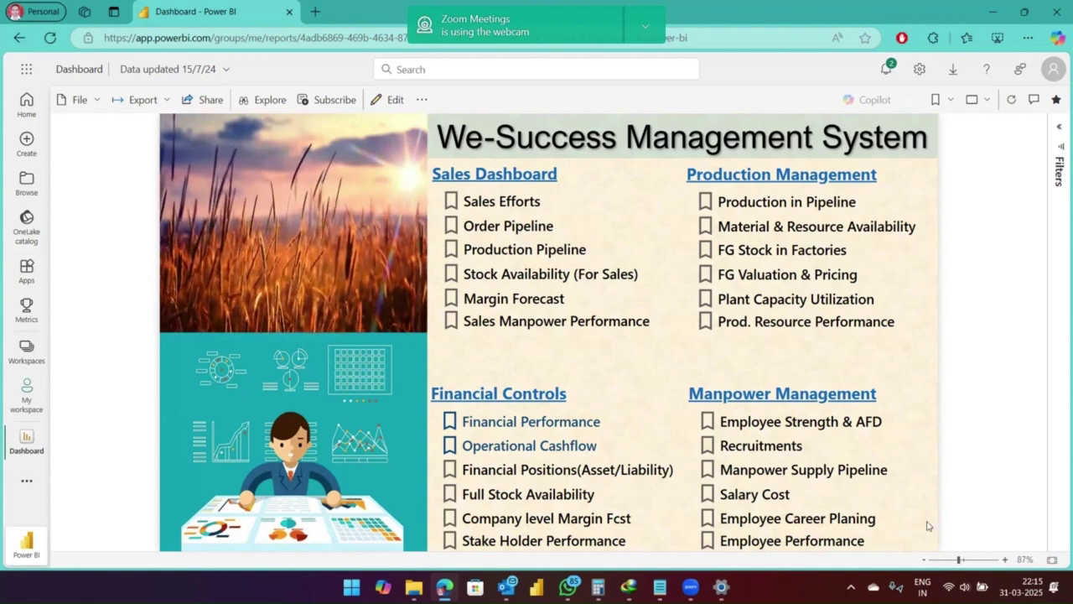
# Step: Raise the system speaker volume in the Windows quick settings
pyautogui.click(964, 587)
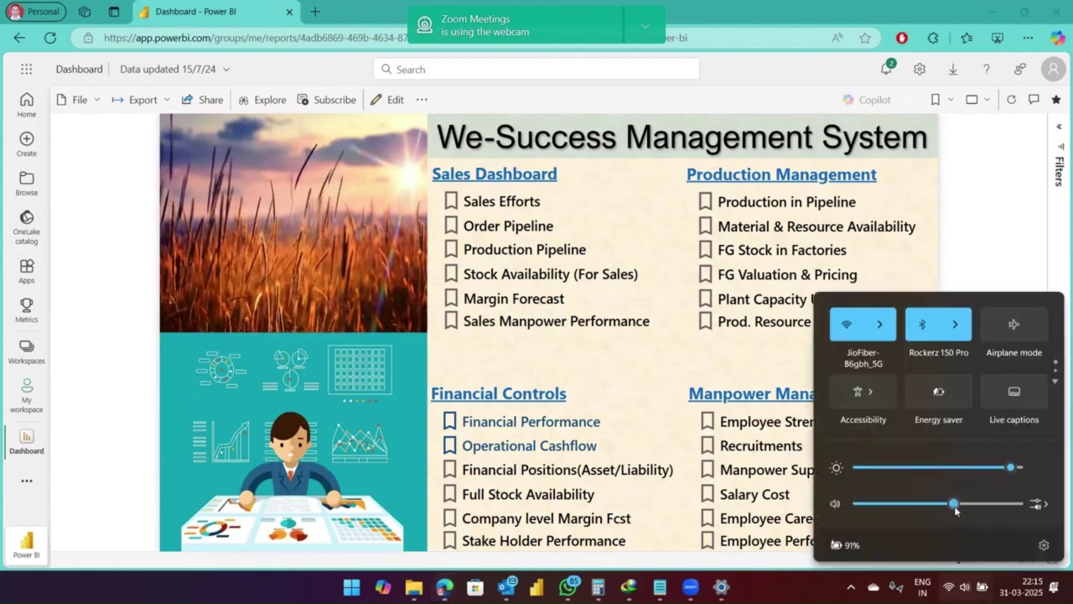
pyautogui.click(994, 508)
pyautogui.press('Escape')
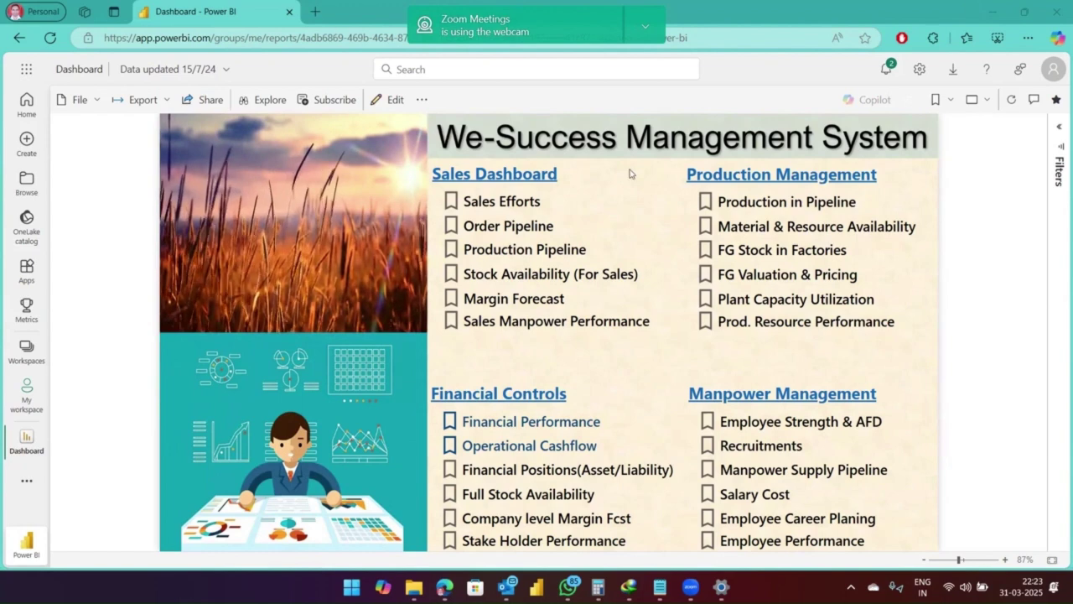
# Step: Open the Financial Performance report and examine the quarterly income and expense table on its Details page
pyautogui.click(515, 424)
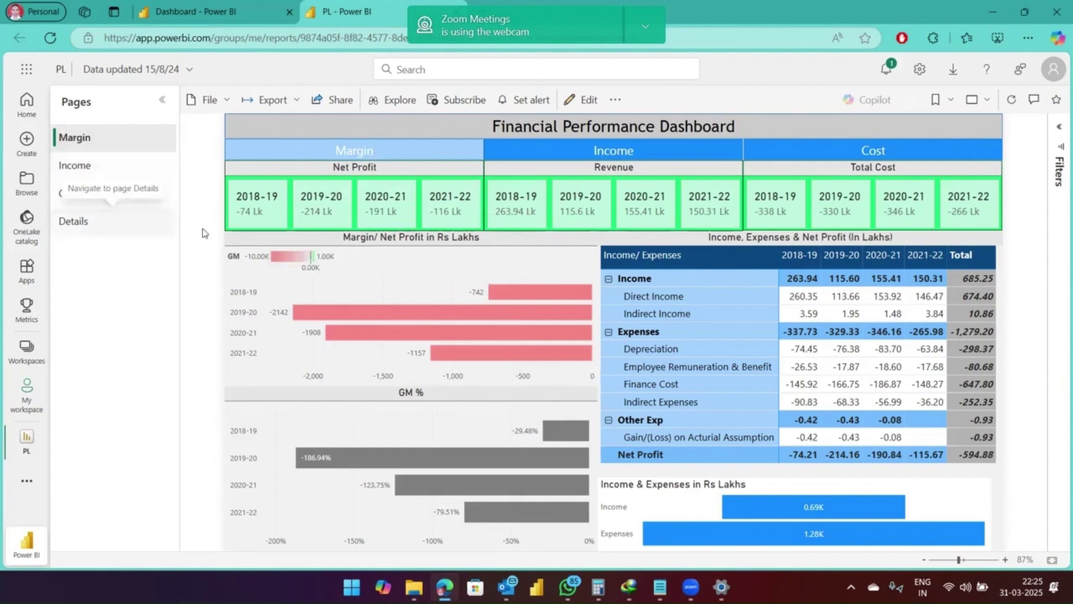
pyautogui.click(112, 231)
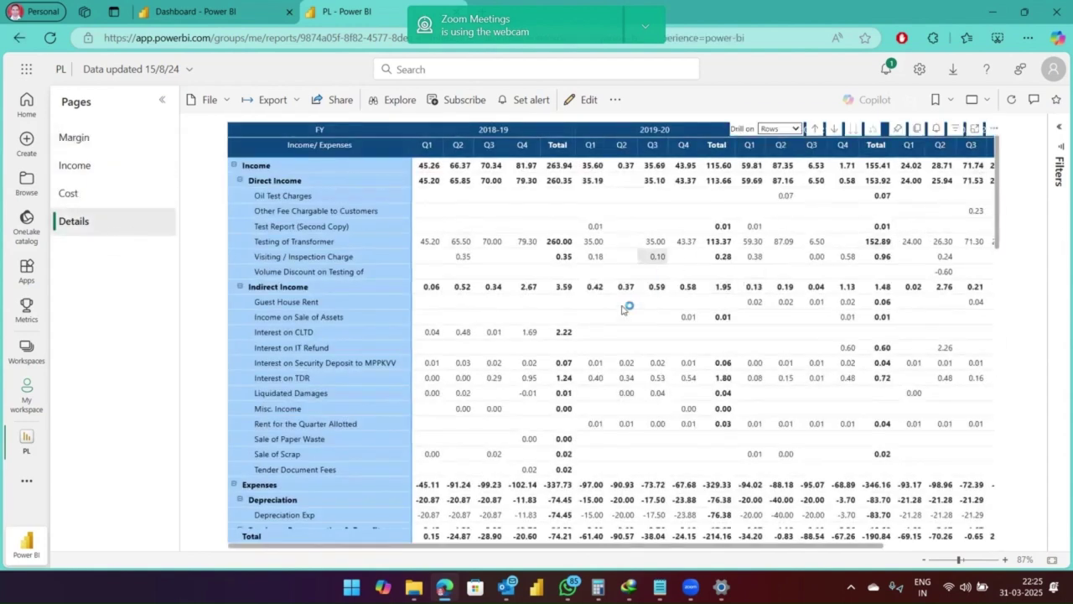
pyautogui.moveTo(591, 545); pyautogui.dragTo(777, 560)
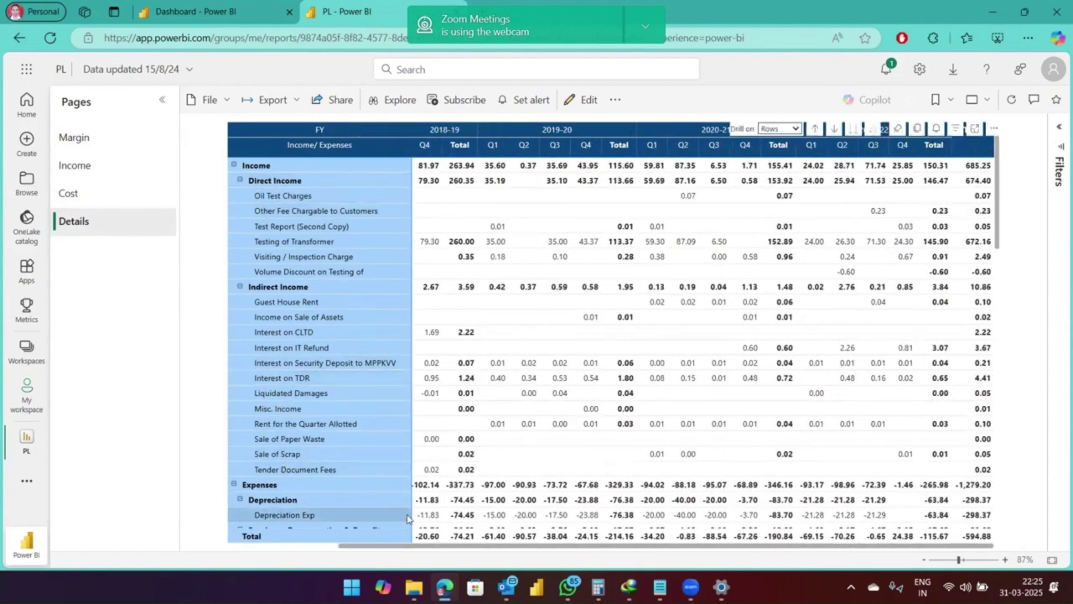
pyautogui.scroll(-2, 408, 517)
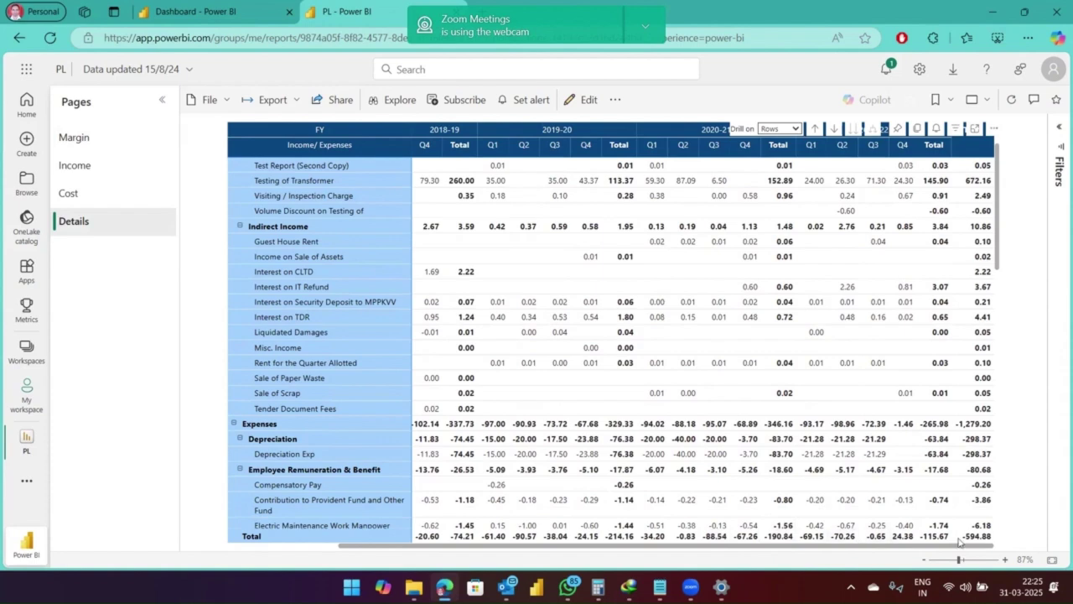
pyautogui.moveTo(966, 547); pyautogui.dragTo(703, 550)
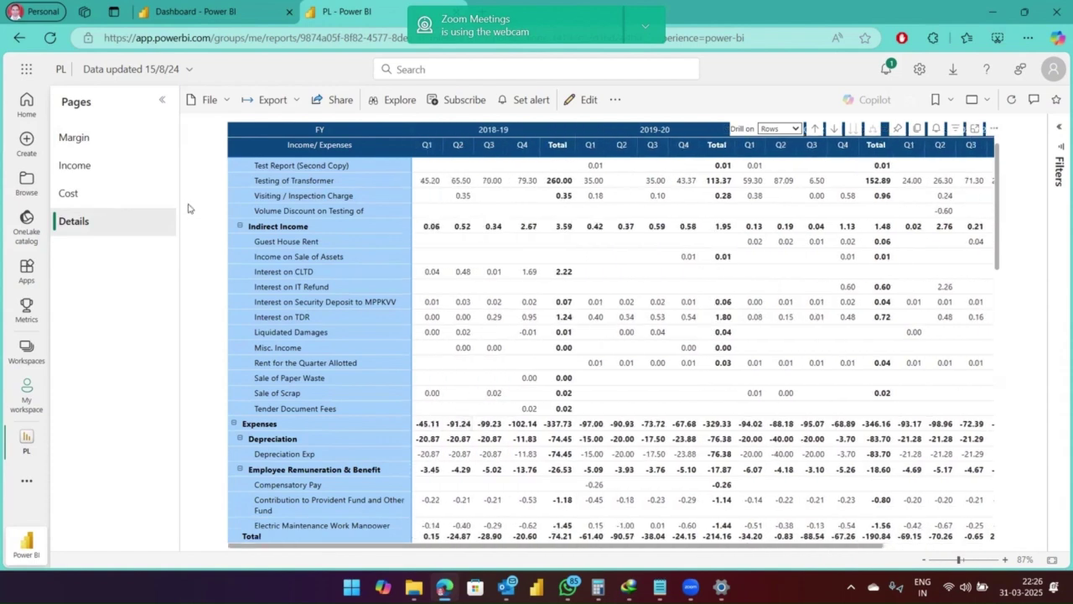
# Step: Revisit the Margin page, and show the Details page with the list of report pages hidden
pyautogui.click(108, 141)
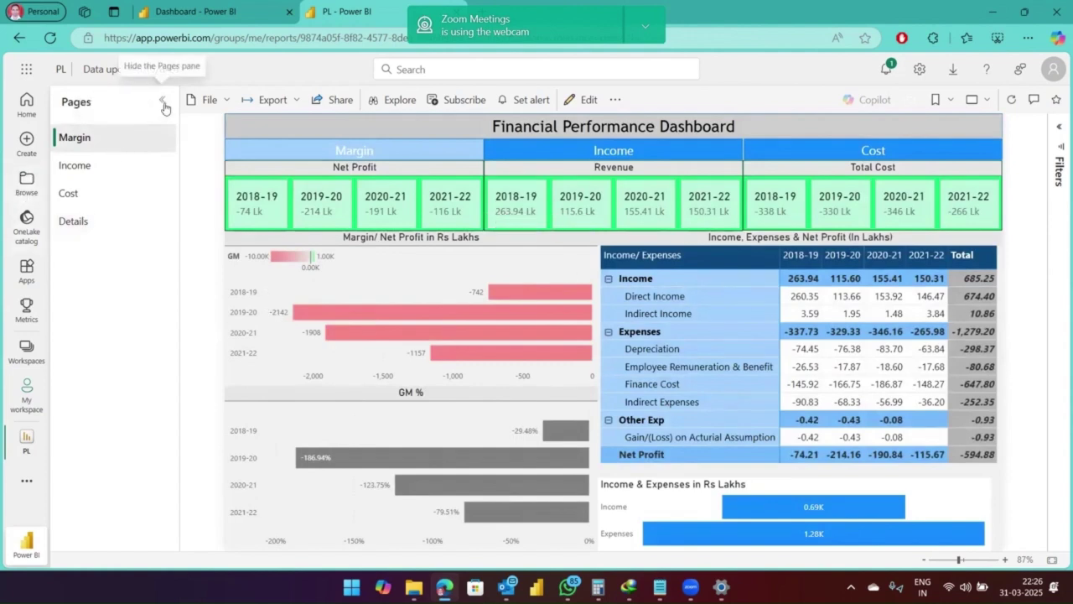
pyautogui.click(96, 220)
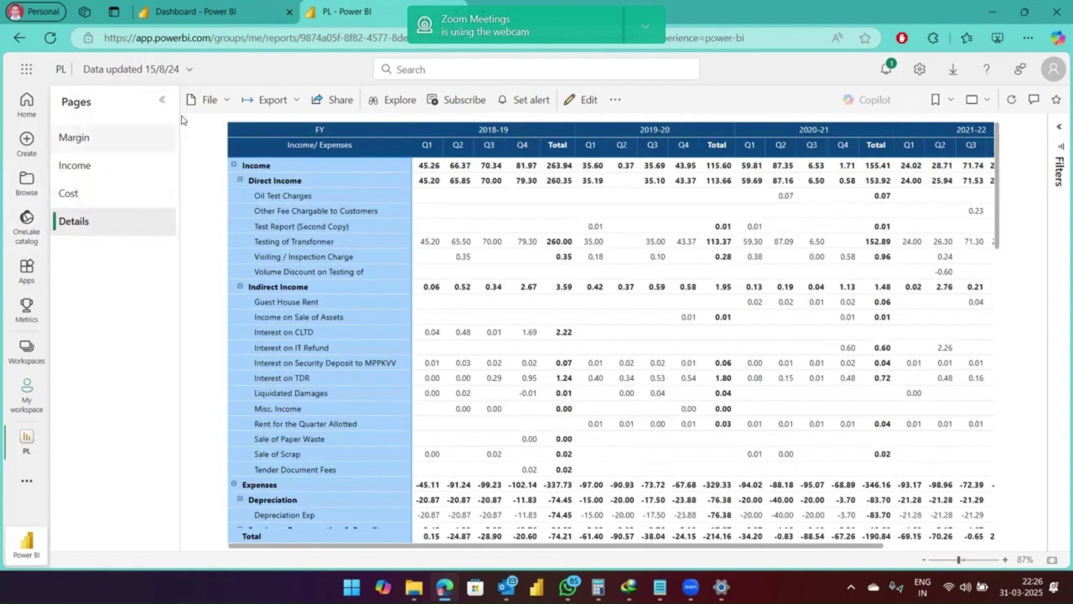
pyautogui.click(162, 100)
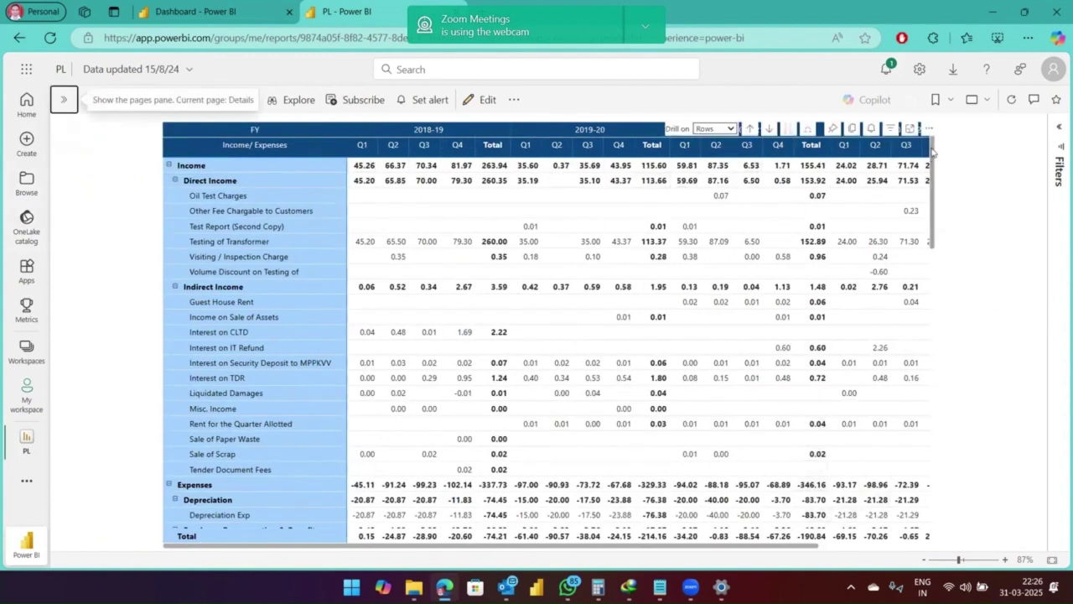
# Step: Export the Details table as an .xlsx file using the Data with current layout option
pyautogui.click(928, 128)
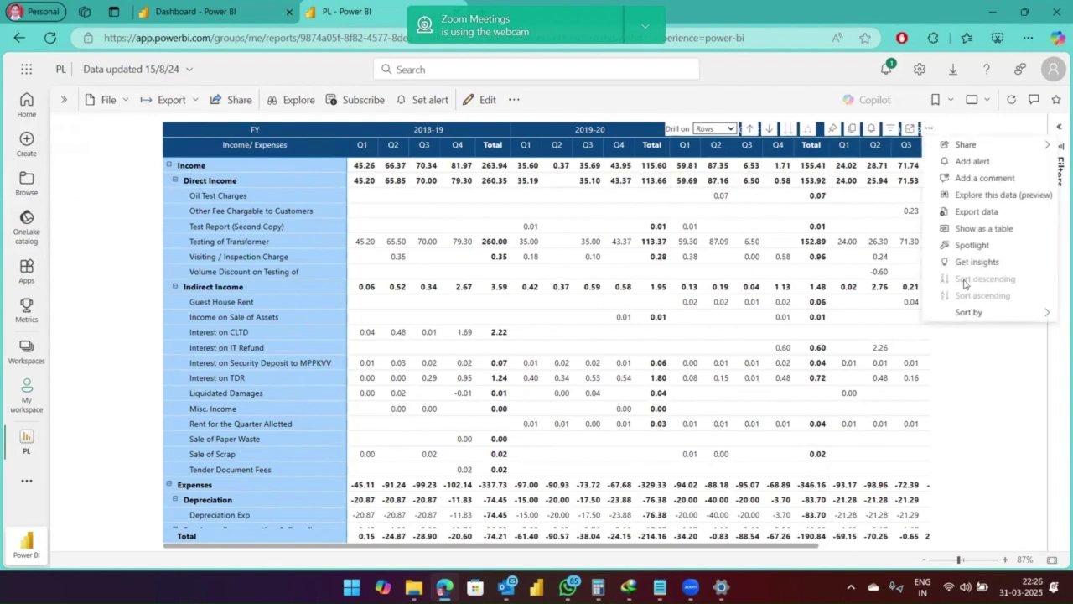
pyautogui.click(976, 211)
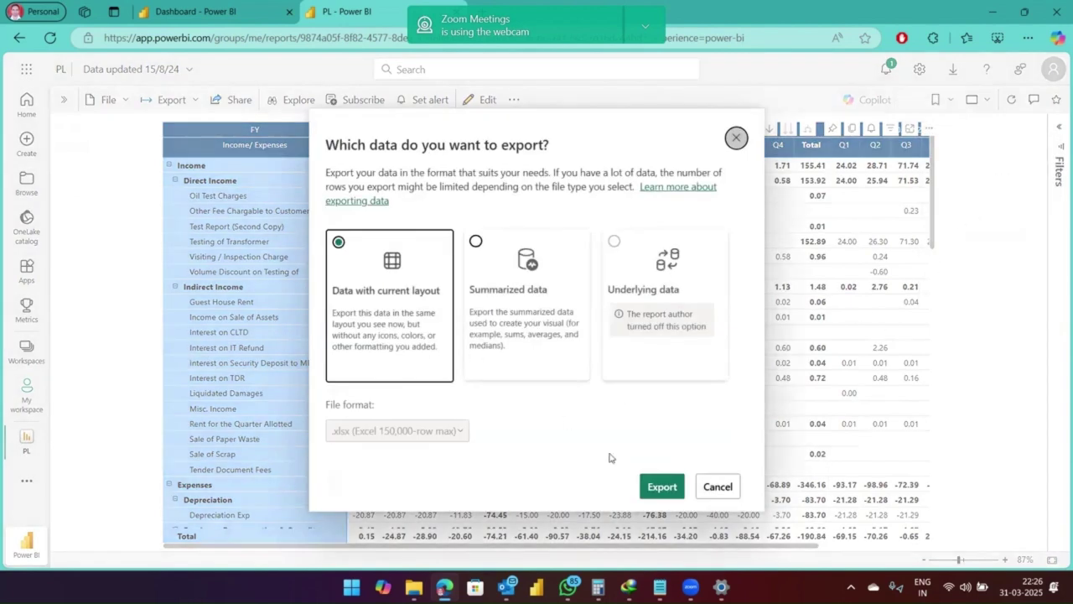
pyautogui.click(661, 486)
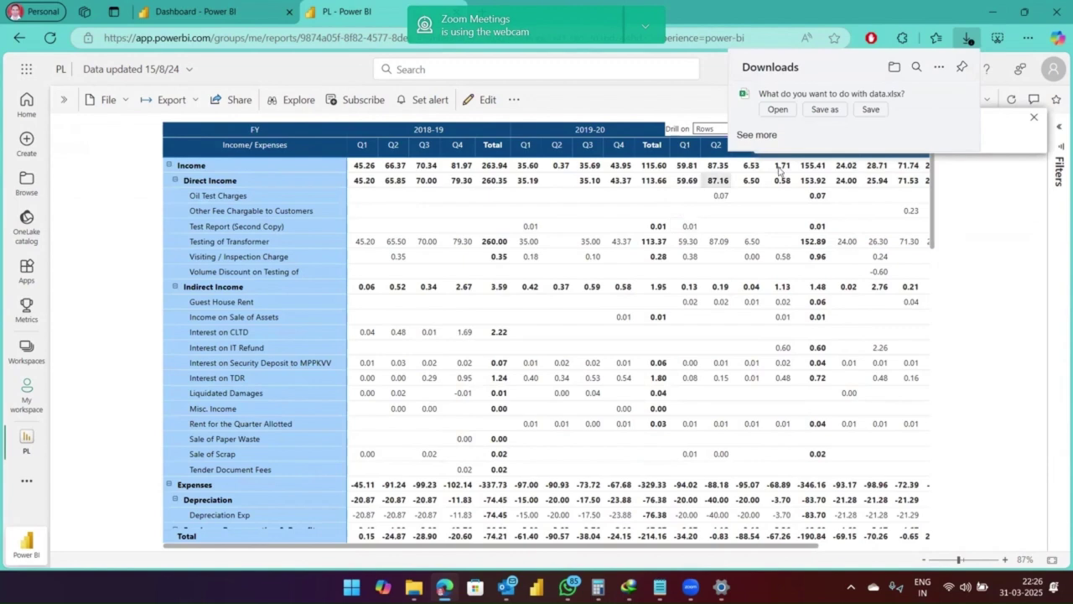
# Step: Review the exported data.xlsx in a full-size Excel window with column C fitted to its contents, and close it
pyautogui.click(778, 109)
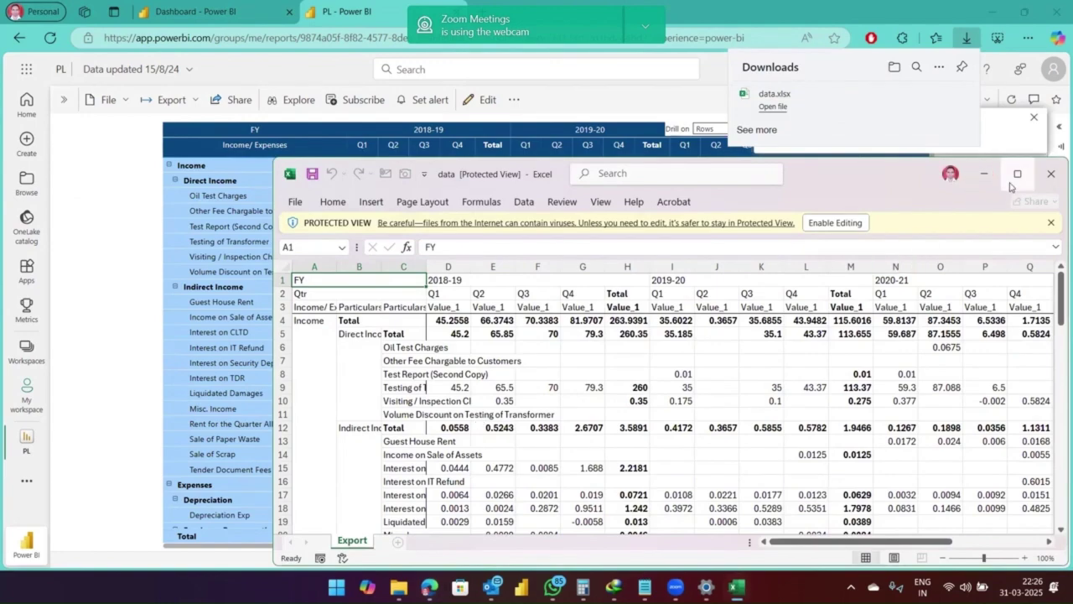
pyautogui.click(1017, 173)
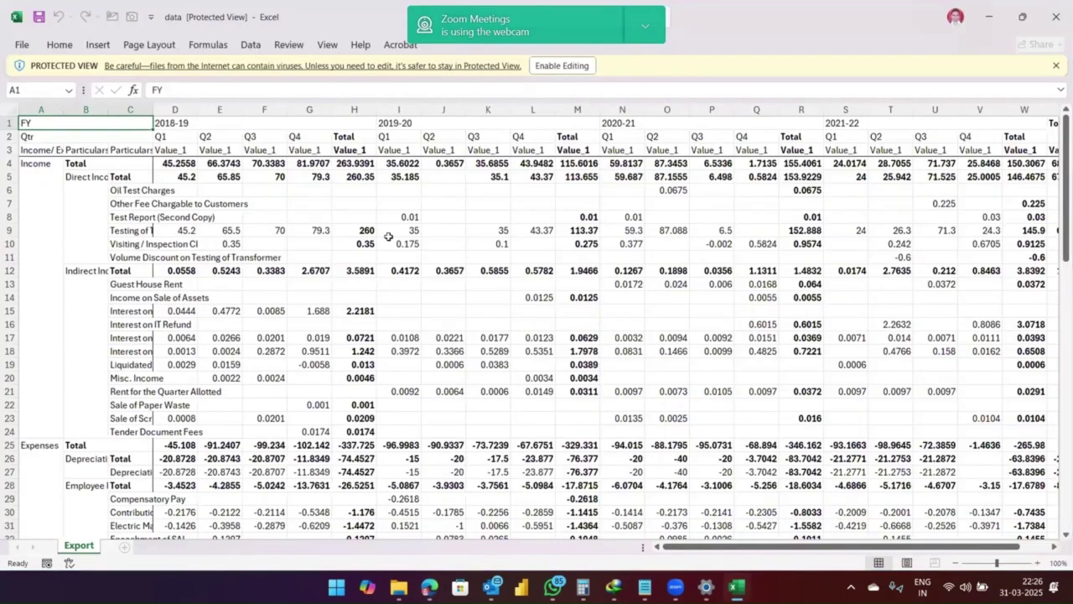
pyautogui.doubleClick(152, 109)
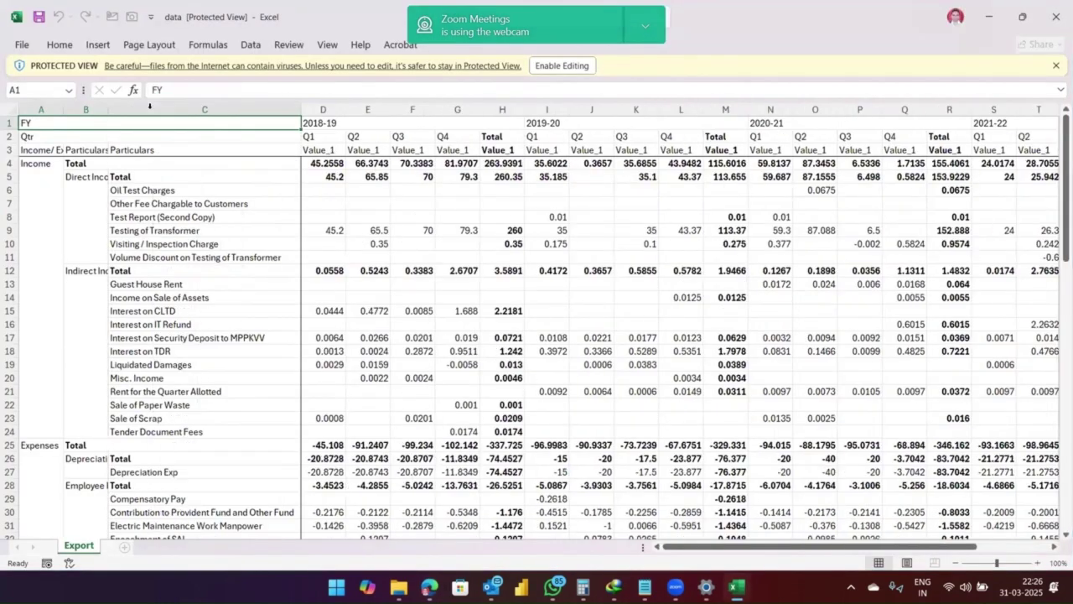
pyautogui.click(1056, 18)
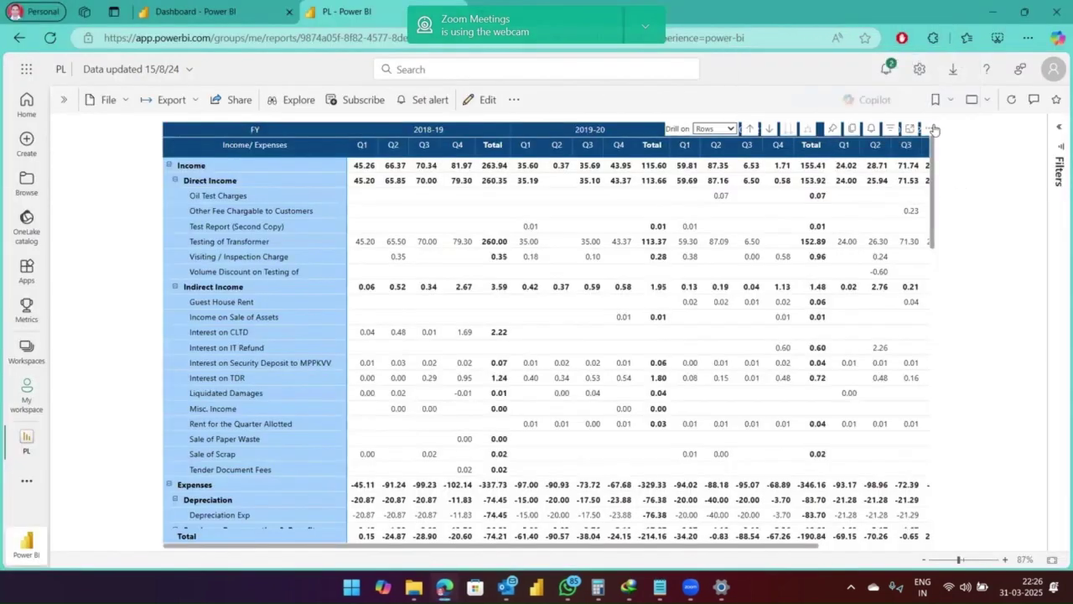
pyautogui.click(925, 119)
pyautogui.click(967, 214)
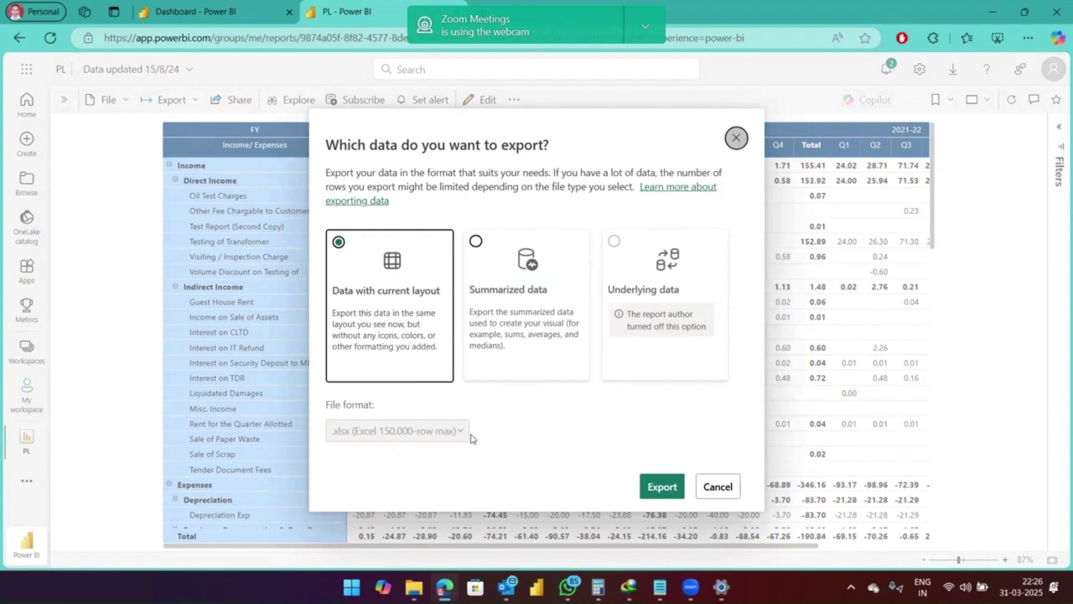
pyautogui.click(718, 486)
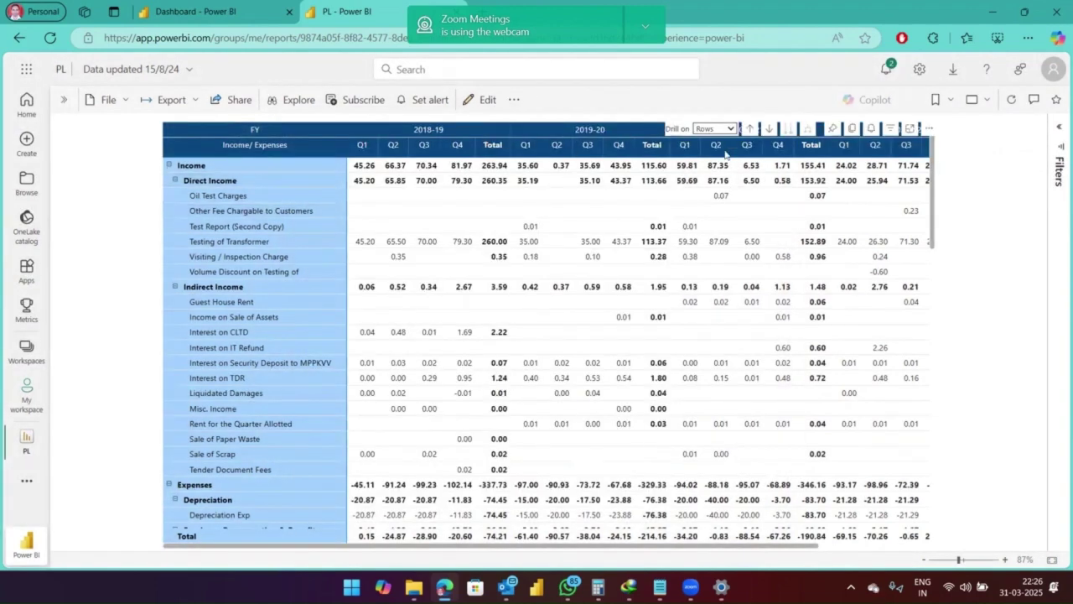
pyautogui.click(929, 128)
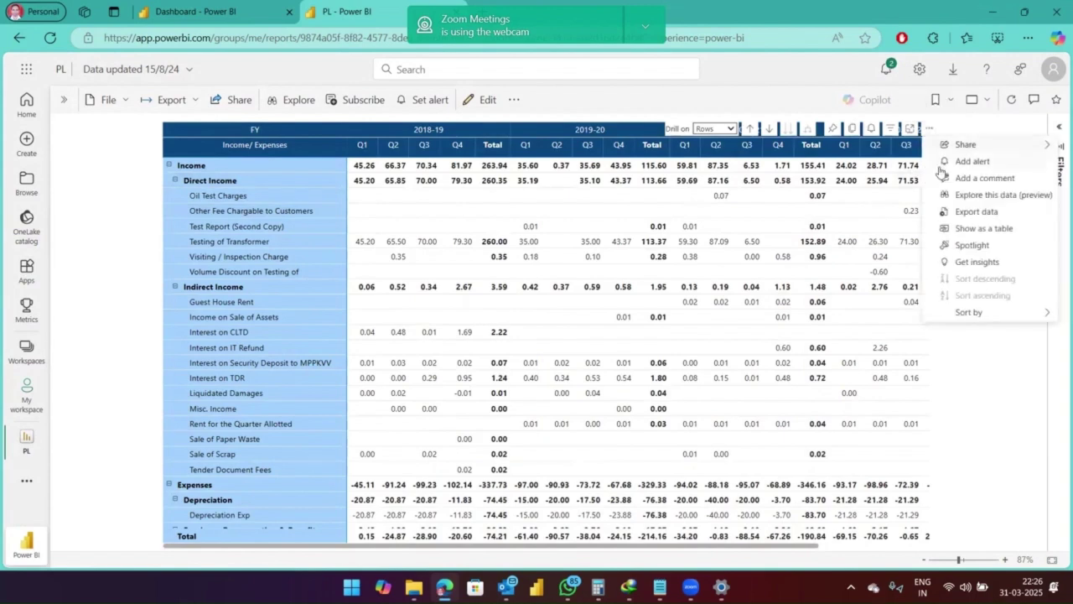
# Step: Find the previously exported data.xlsx in the browser's downloads and reopen it in Excel
pyautogui.click(953, 69)
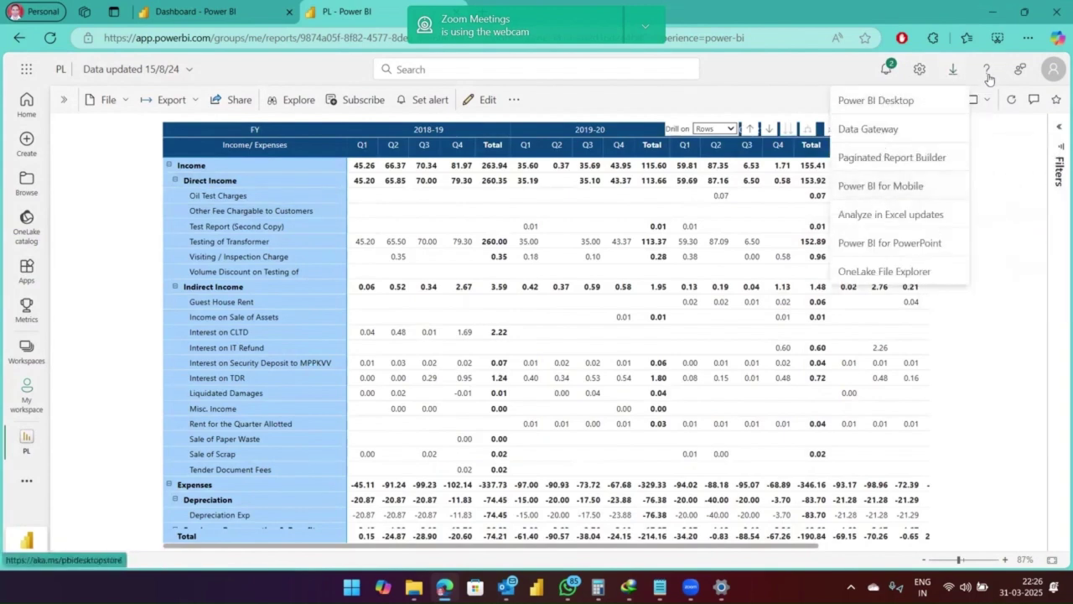
pyautogui.click(1028, 37)
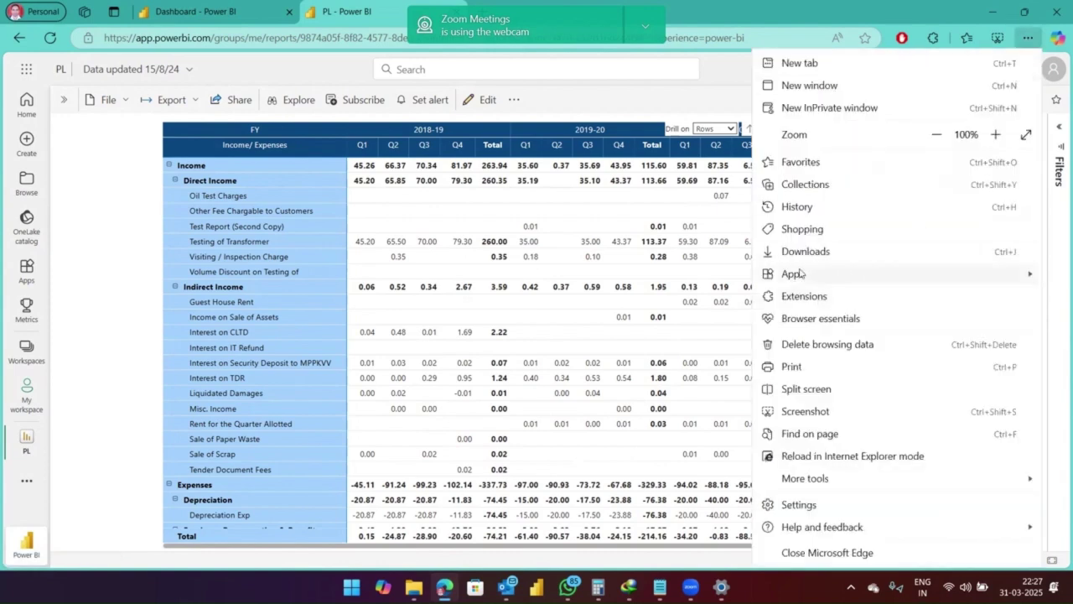
pyautogui.click(817, 251)
pyautogui.click(746, 106)
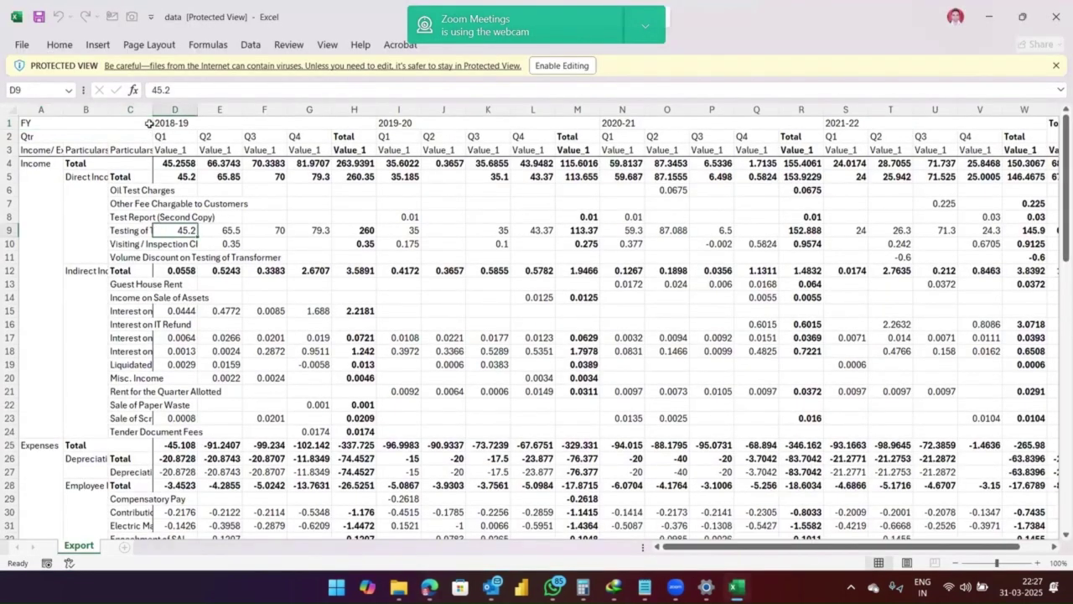
# Step: Fit the widths of columns A to D to their contents in the exported sheet
pyautogui.click(60, 111)
pyautogui.moveTo(59, 112); pyautogui.dragTo(167, 111)
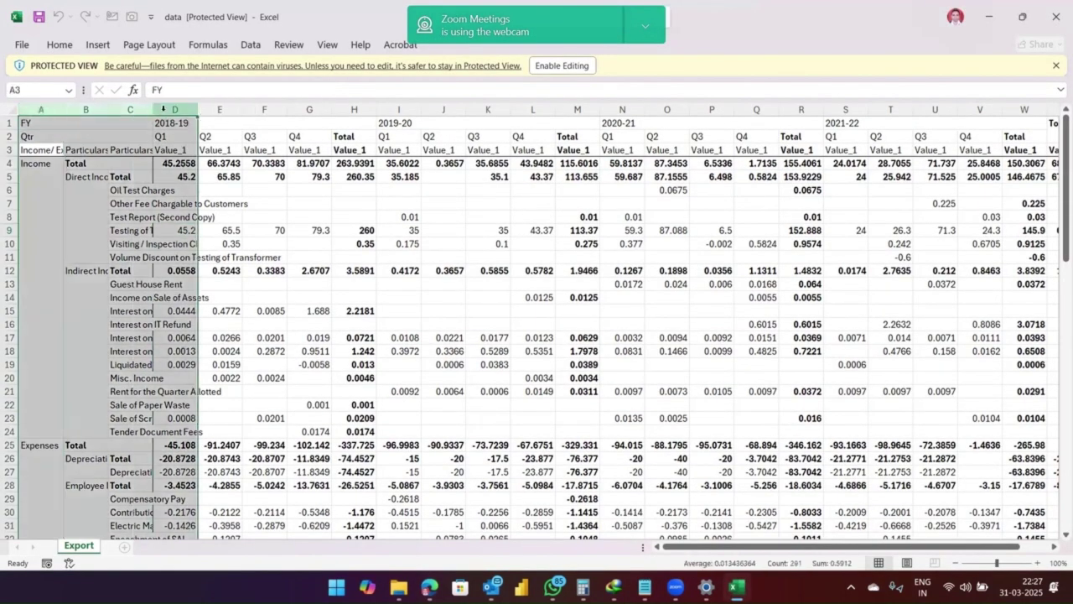
pyautogui.doubleClick(153, 111)
pyautogui.click(244, 267)
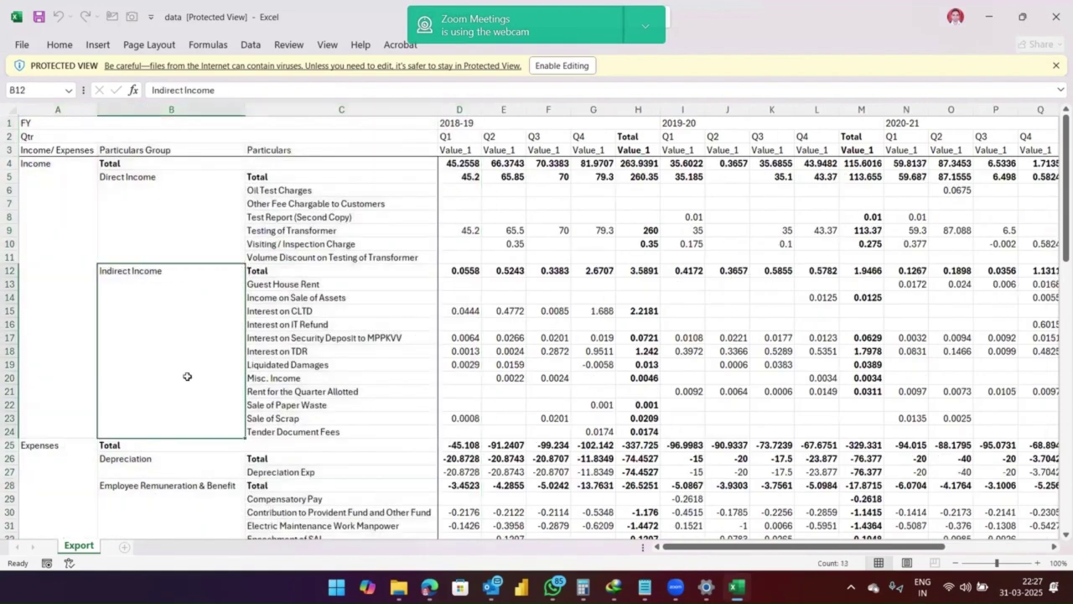
# Step: Select columns D to W, covering 2018-19 to 2021-22, and enable editing of the protected workbook
pyautogui.click(188, 365)
pyautogui.moveTo(844, 546); pyautogui.dragTo(473, 549)
pyautogui.moveTo(459, 110); pyautogui.dragTo(887, 161)
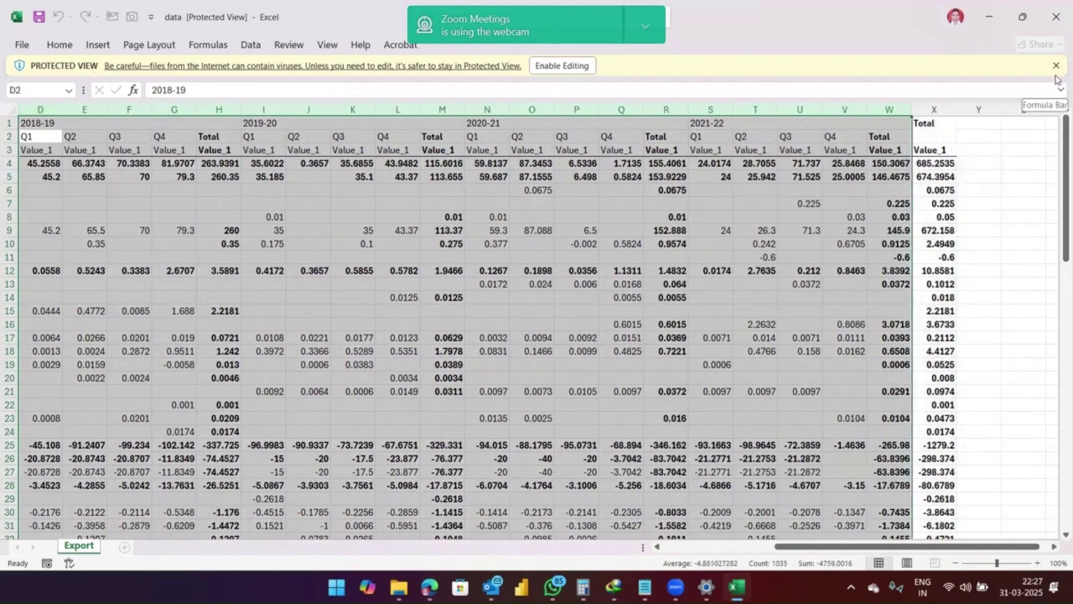
pyautogui.click(561, 66)
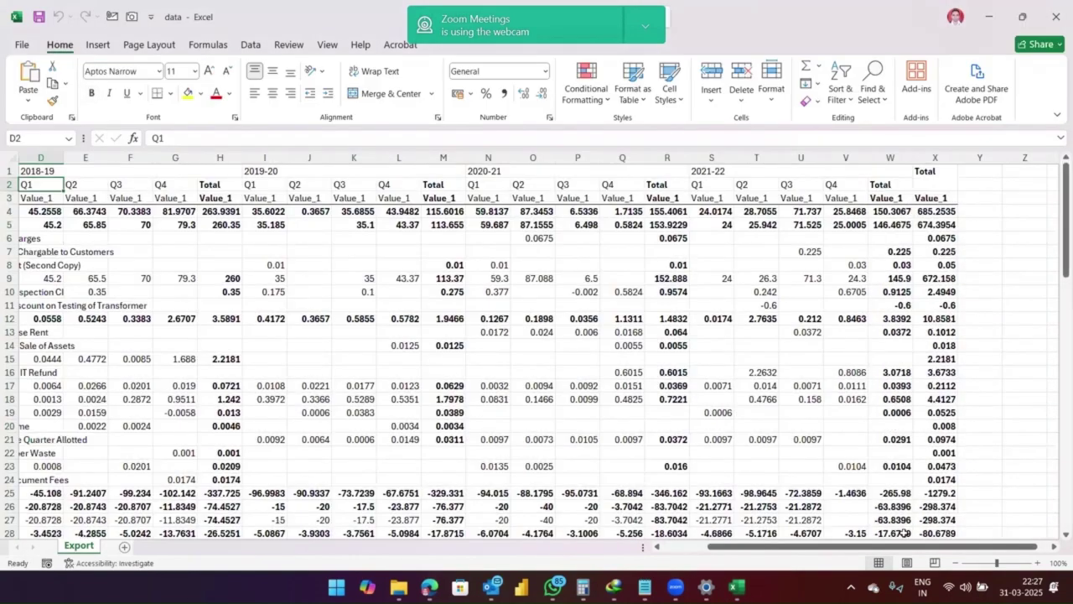
# Step: Switch back to the Power BI report in Edge and export the Details table as Summarized data
pyautogui.click(429, 587)
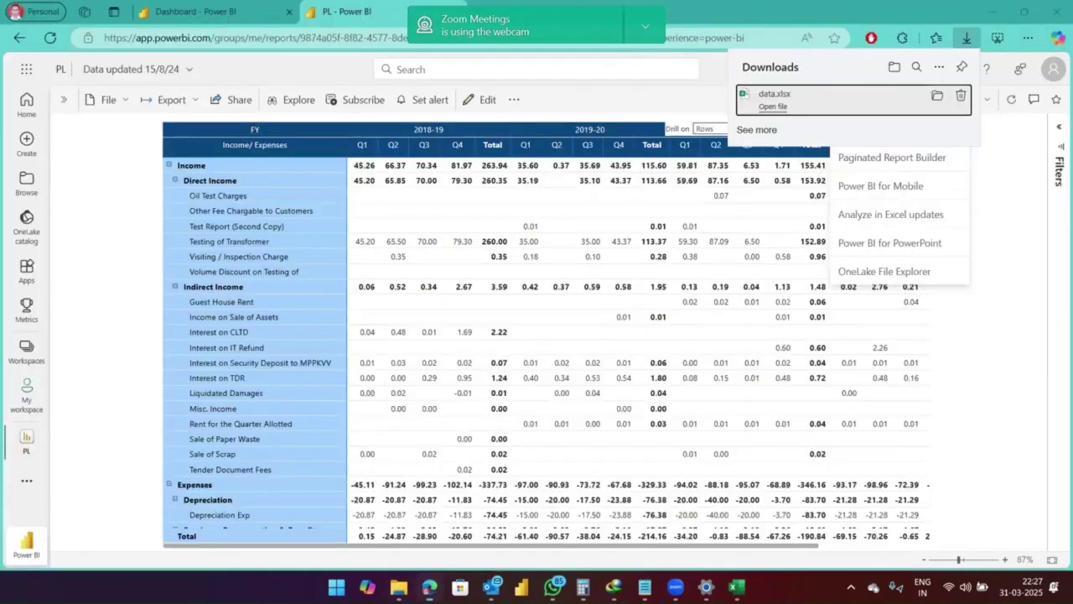
pyautogui.click(84, 176)
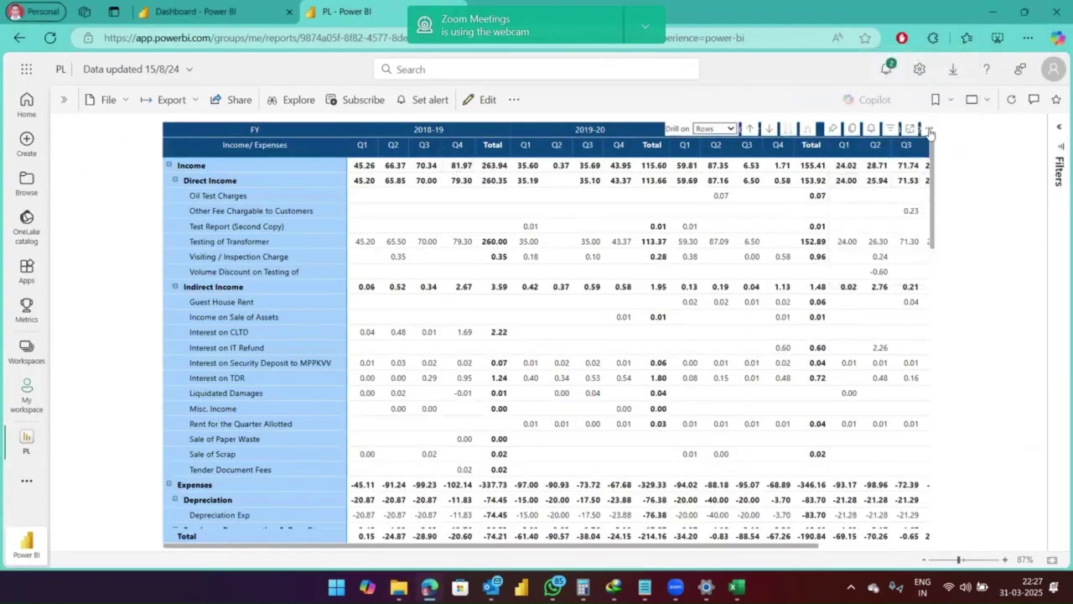
pyautogui.click(929, 130)
pyautogui.click(972, 209)
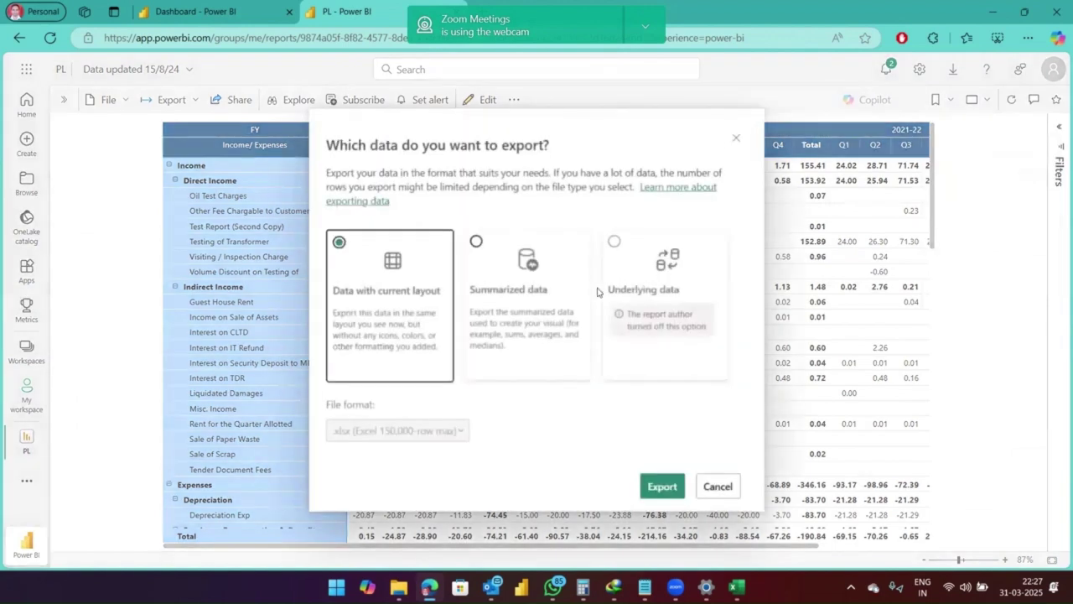
pyautogui.click(549, 292)
pyautogui.click(662, 487)
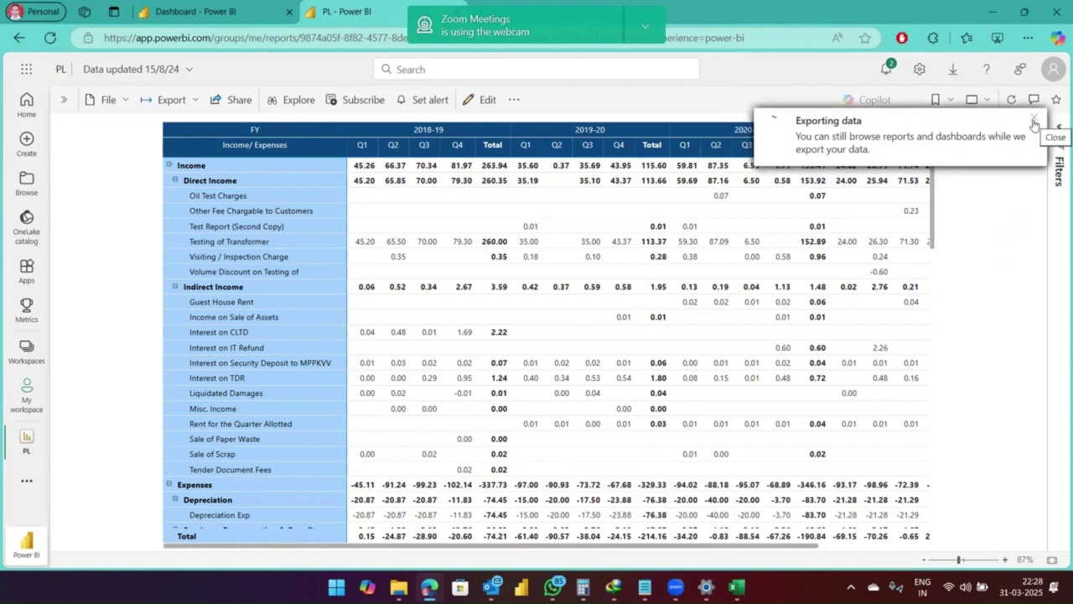
# Step: Try to open the newly exported data.xlsx, and close the earlier workbook of the same name
pyautogui.click(871, 104)
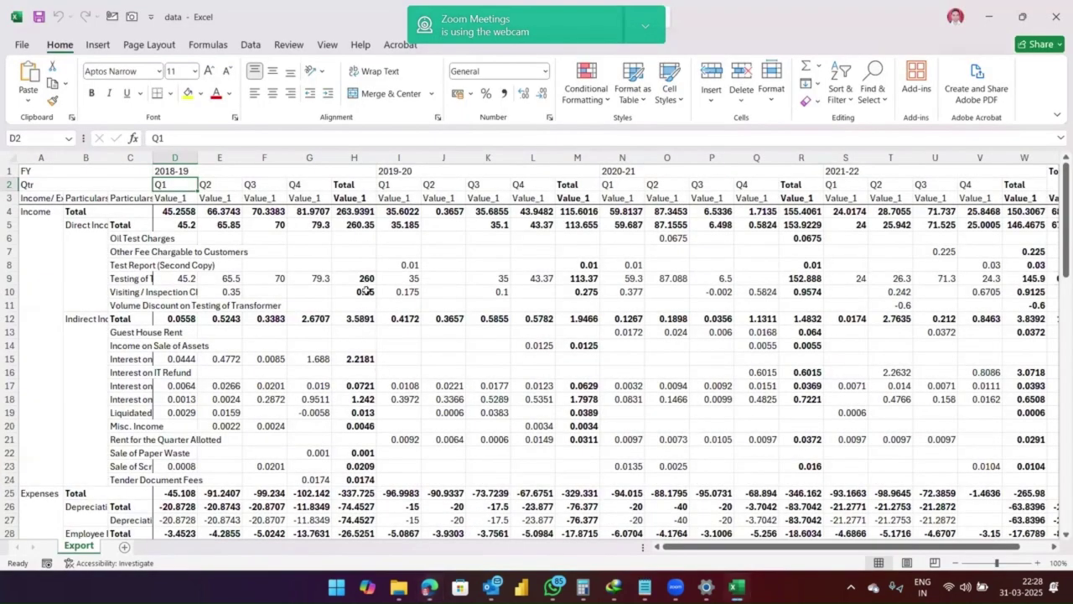
pyautogui.click(366, 282)
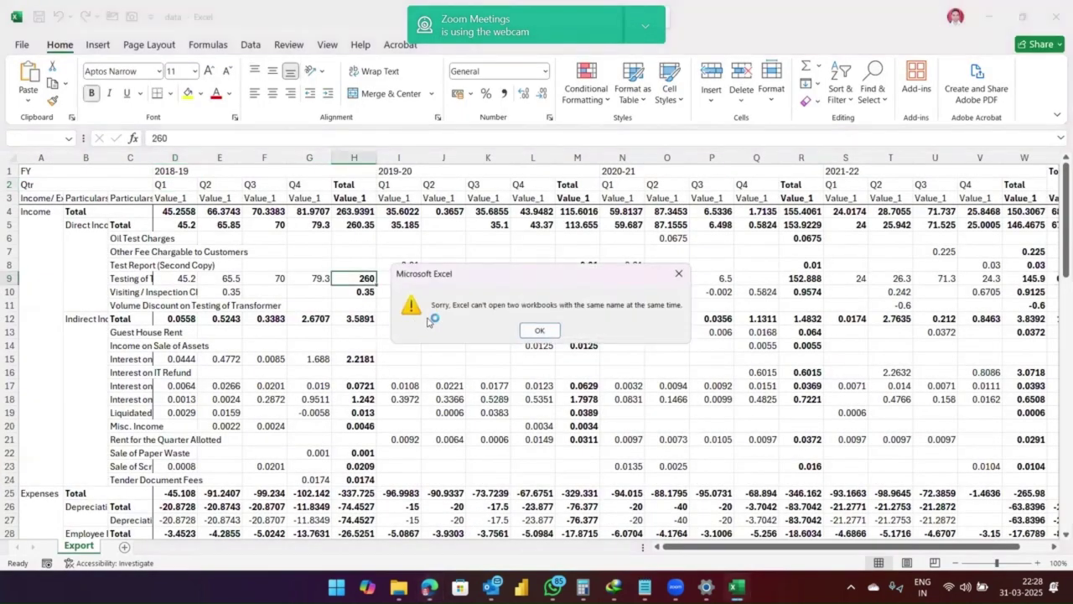
pyautogui.click(541, 331)
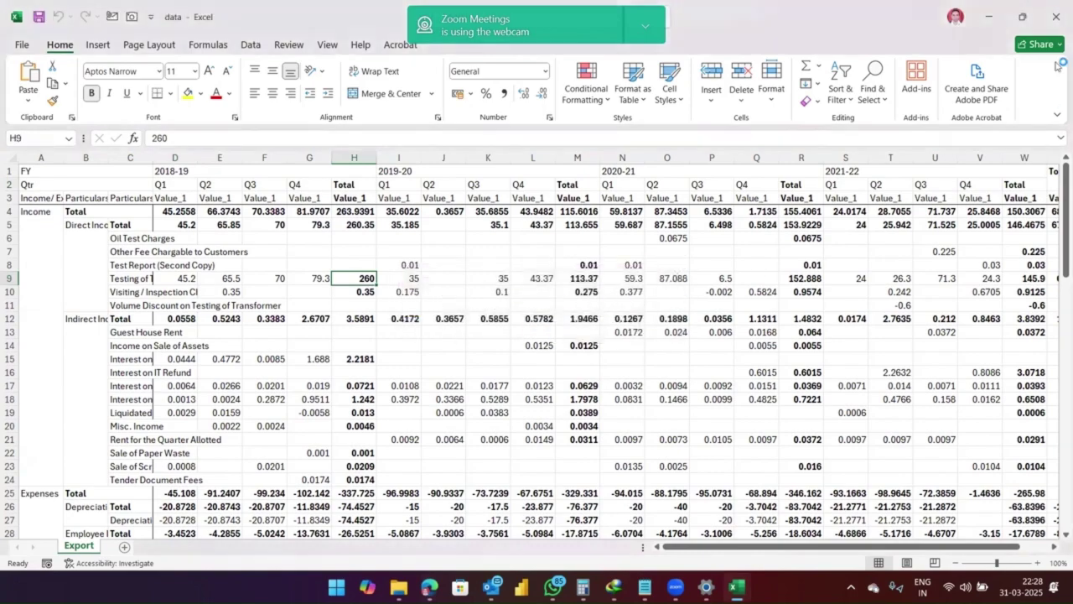
pyautogui.click(1056, 16)
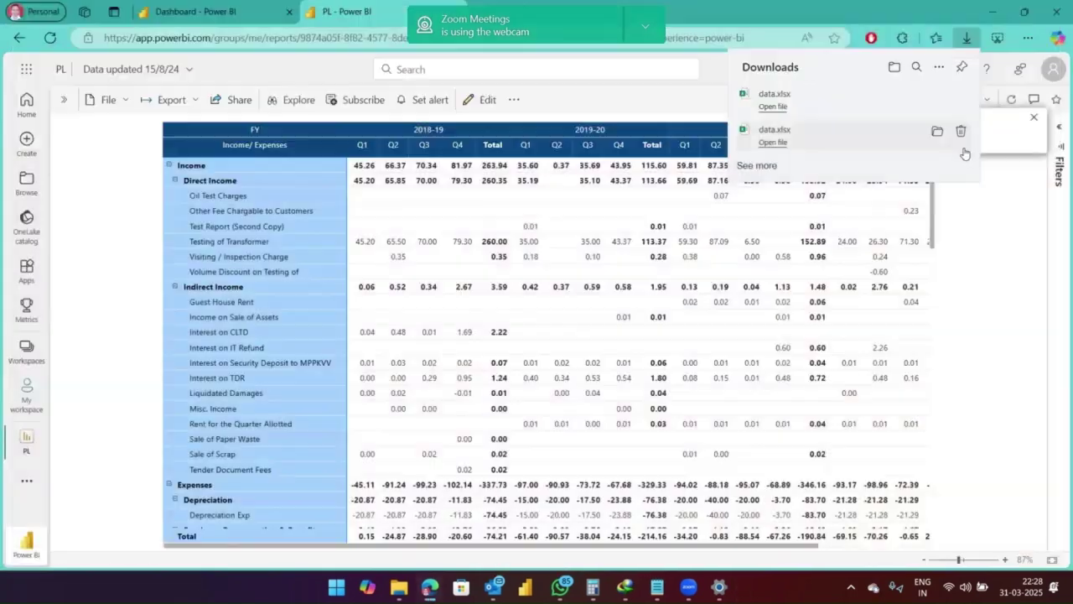
# Step: Open the newly downloaded data.xlsx and fit columns A to G to their contents
pyautogui.click(841, 105)
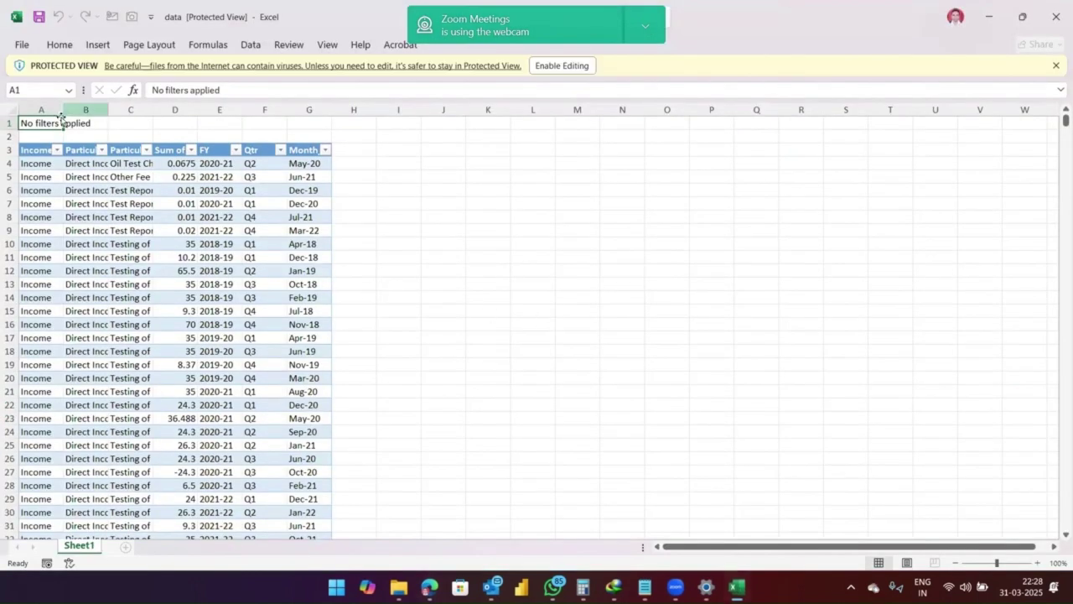
pyautogui.moveTo(41, 110); pyautogui.dragTo(339, 110)
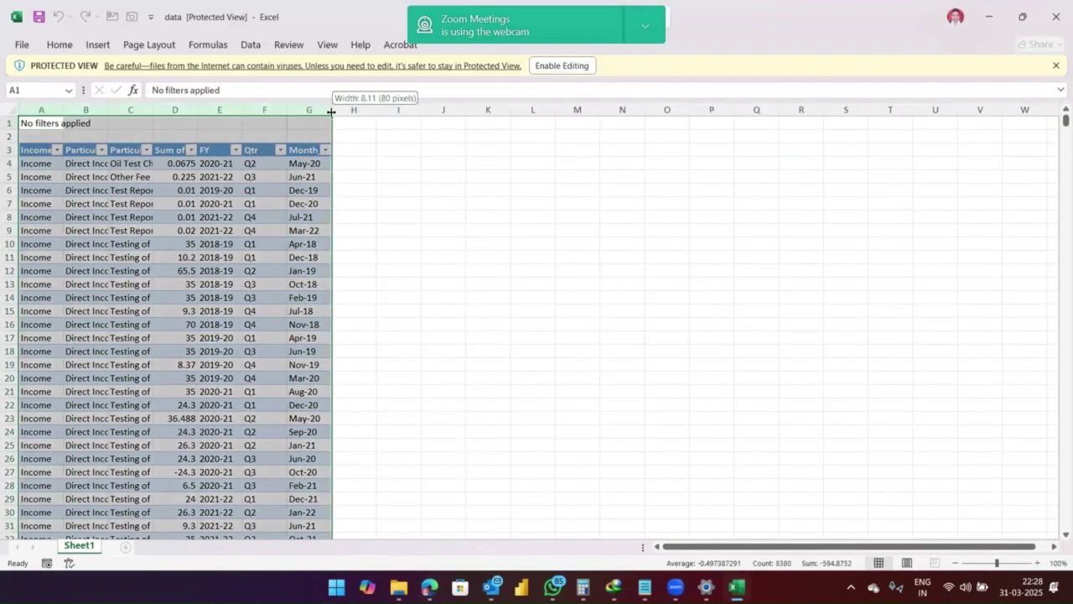
pyautogui.doubleClick(339, 109)
pyautogui.moveTo(278, 316); pyautogui.dragTo(281, 326)
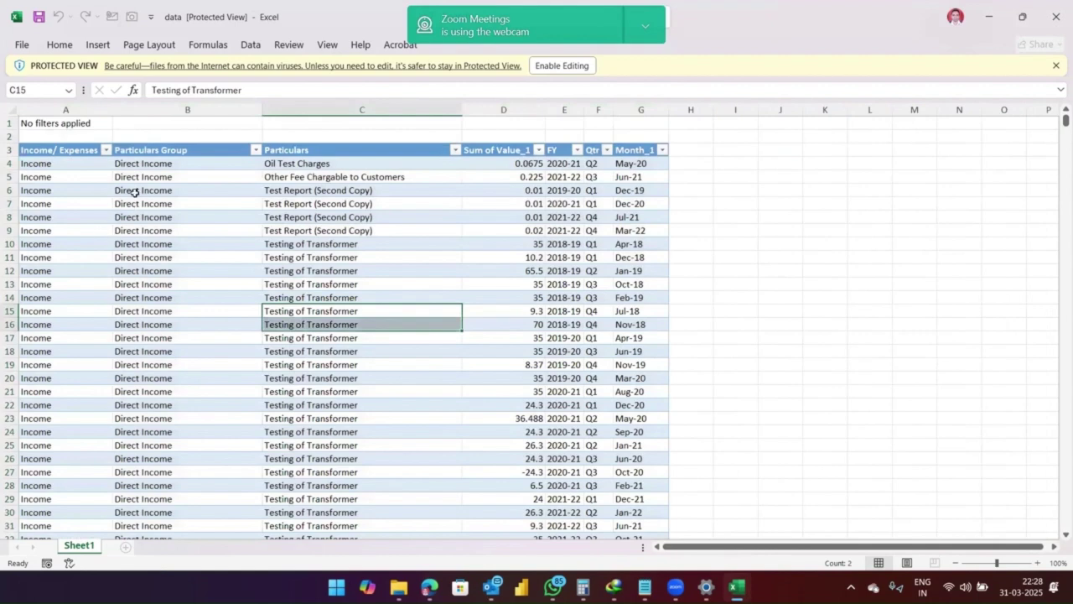
pyautogui.click(74, 152)
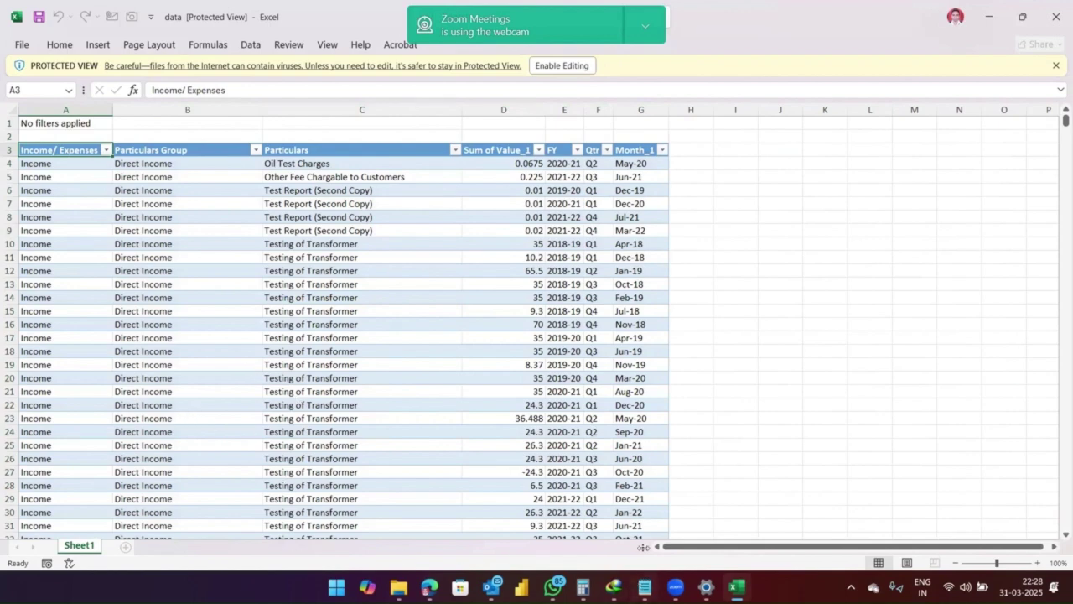
# Step: Enable editing of the protected workbook and select the entire data table starting from the Income/ Expenses header in A3
pyautogui.click(568, 67)
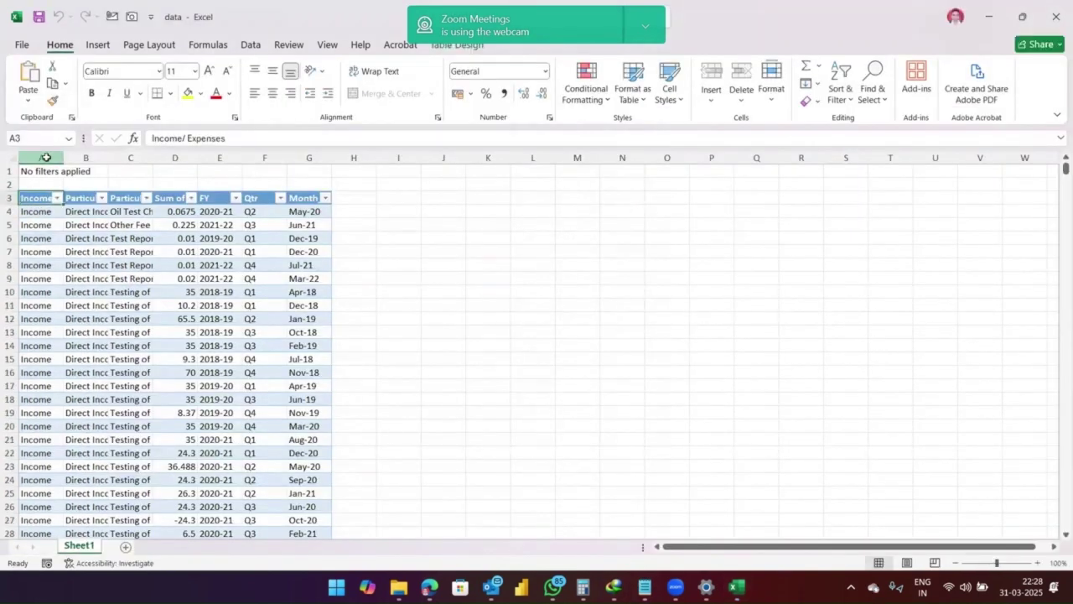
pyautogui.moveTo(42, 158); pyautogui.dragTo(297, 196)
pyautogui.click(323, 156)
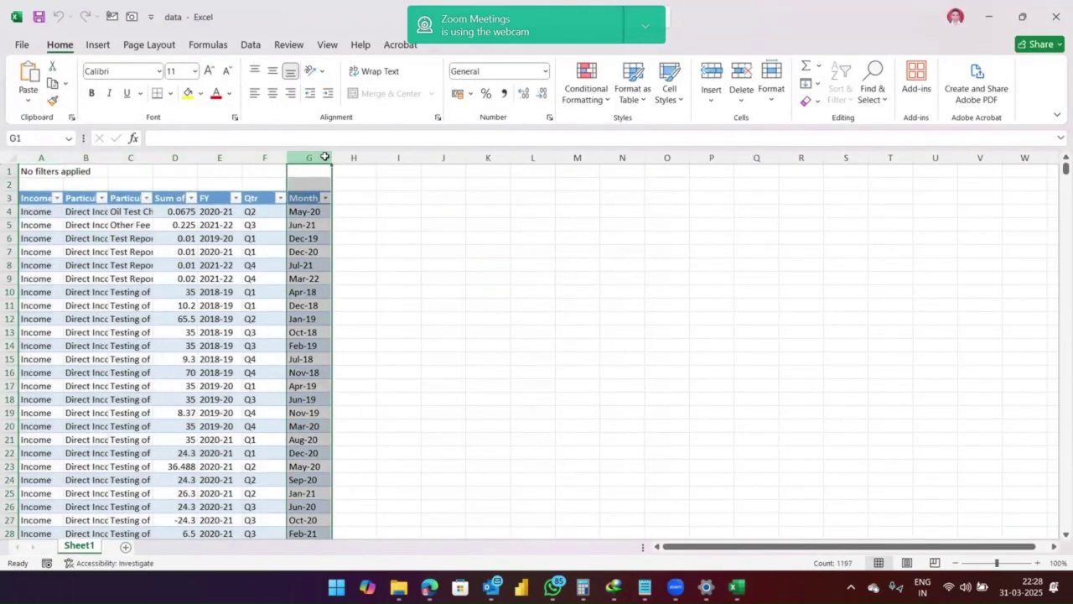
pyautogui.click(42, 196)
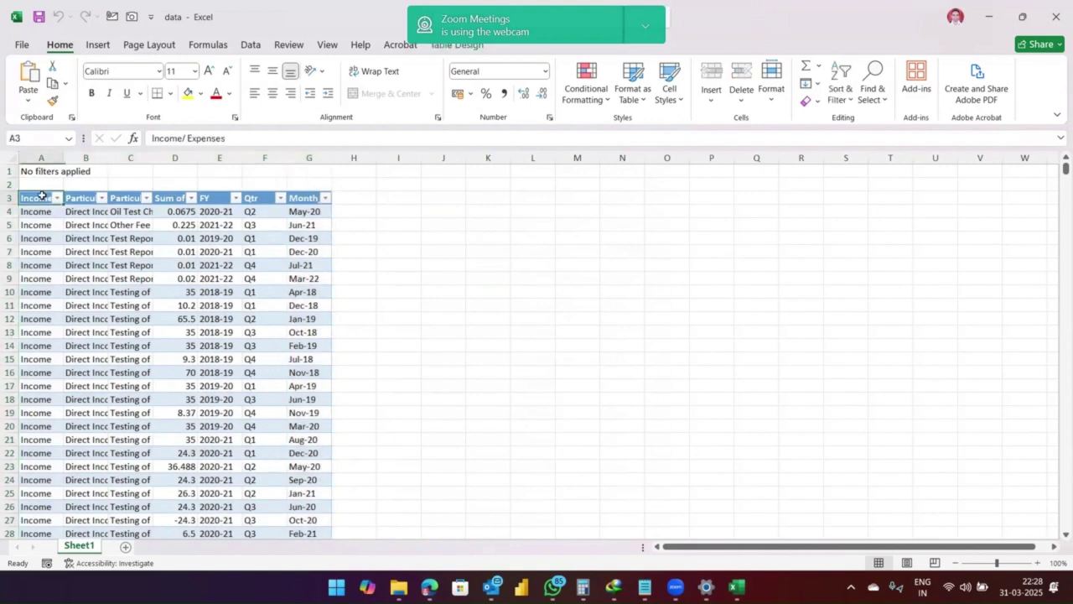
pyautogui.hotkey('ctrl', 'shift', 'Right')
pyautogui.hotkey('ctrl', 'shift', 'Down')
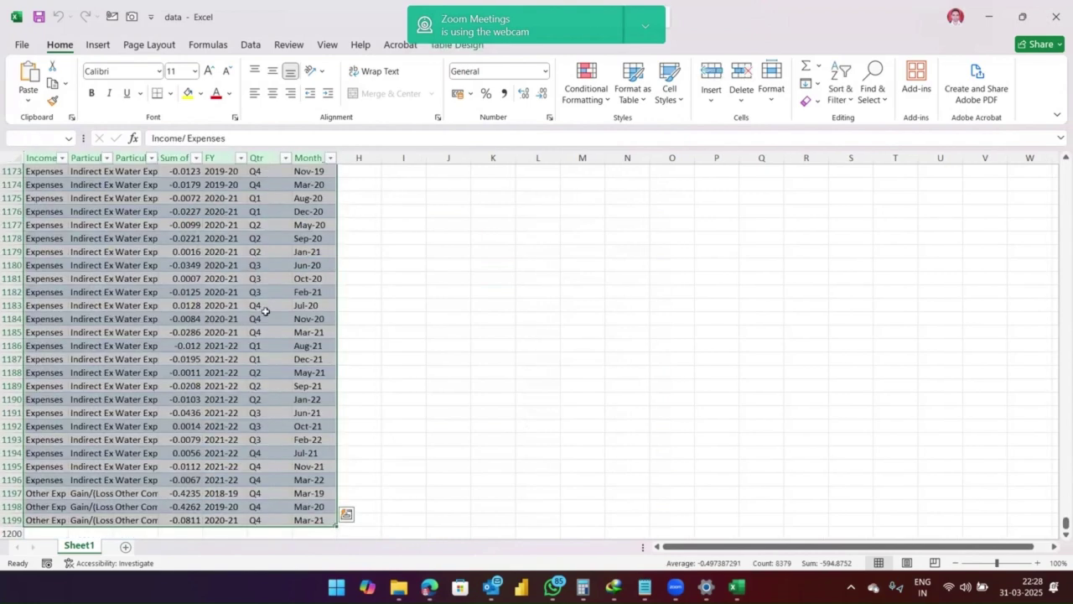
# Step: Fit the widths of the Income/ Expenses, Particulars Group and Particulars columns to their contents
pyautogui.doubleClick(157, 157)
pyautogui.doubleClick(119, 158)
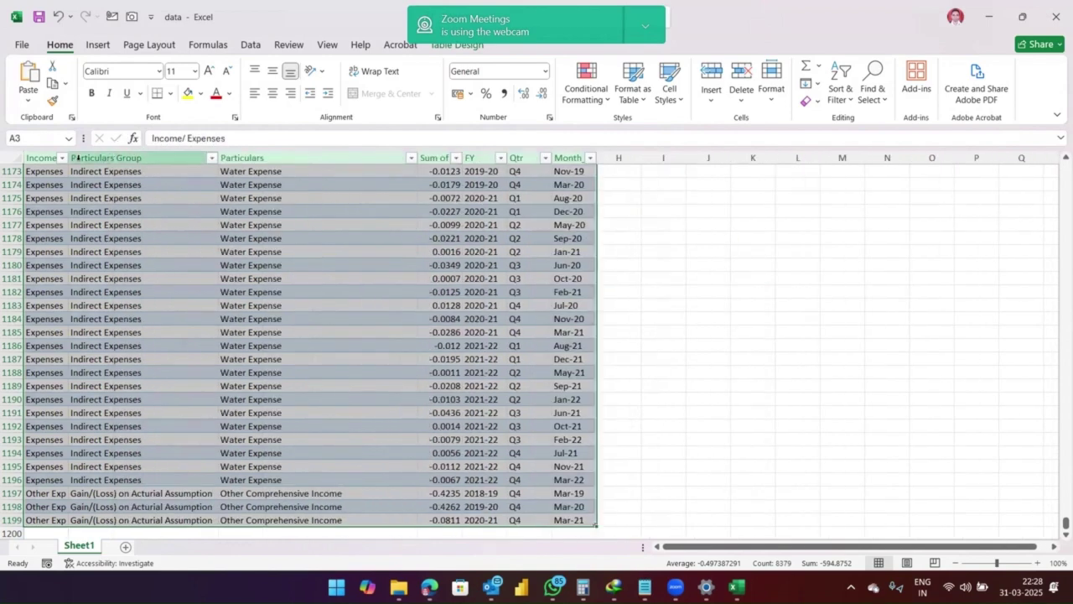
pyautogui.doubleClick(68, 157)
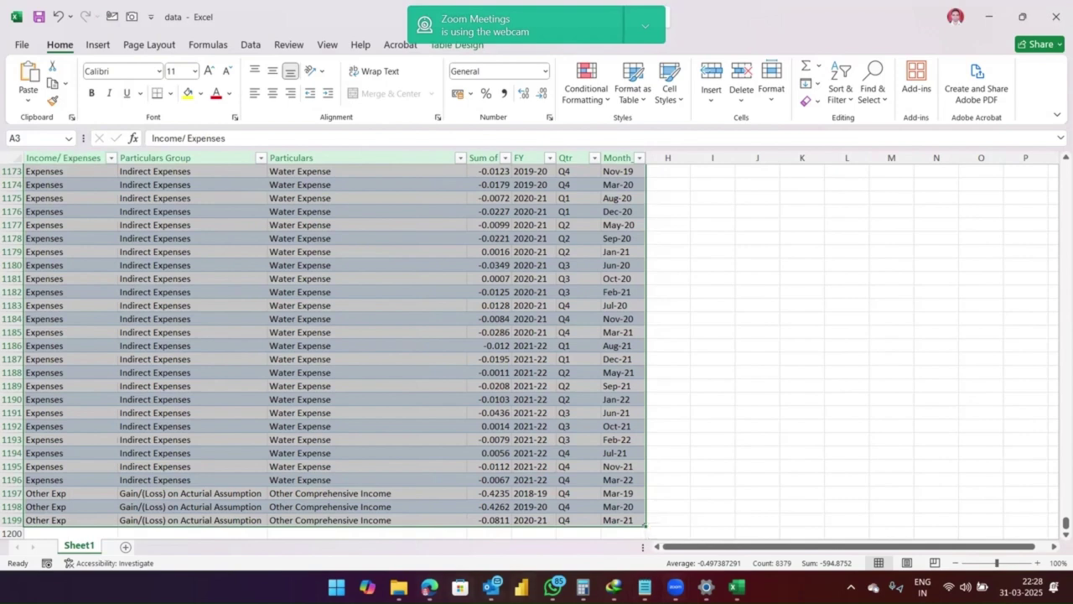
# Step: Switch back to the Power BI report in Edge and open its Margin page
pyautogui.click(429, 587)
pyautogui.click(62, 251)
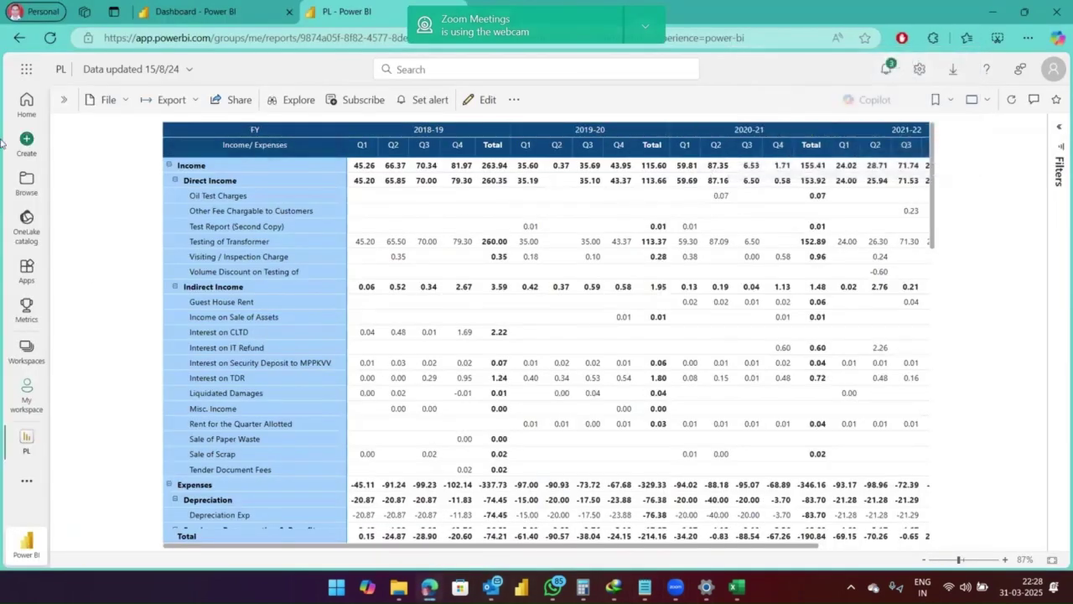
pyautogui.click(66, 102)
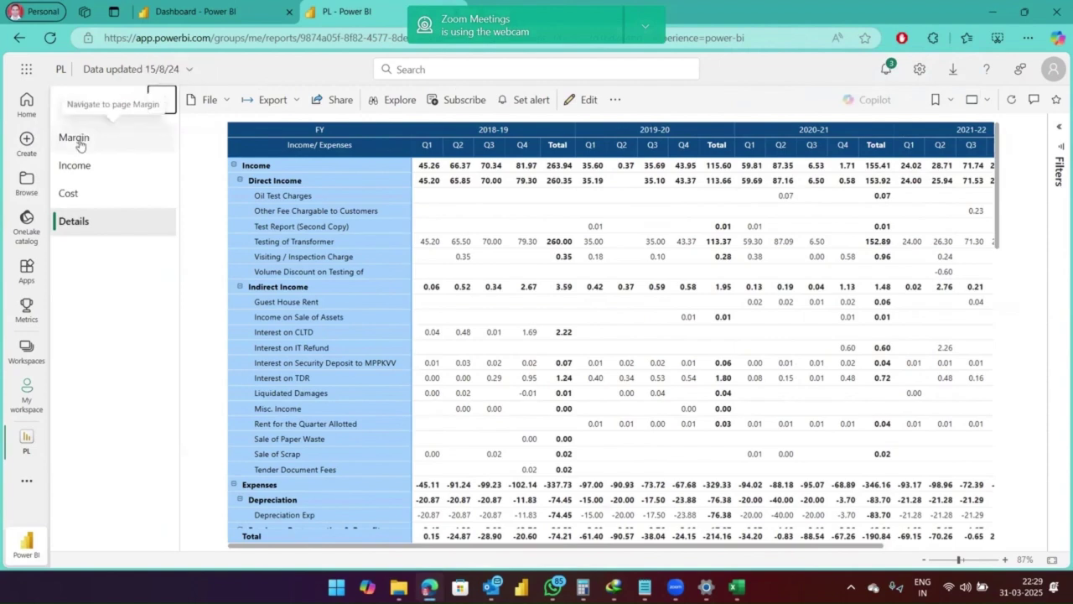
pyautogui.click(79, 141)
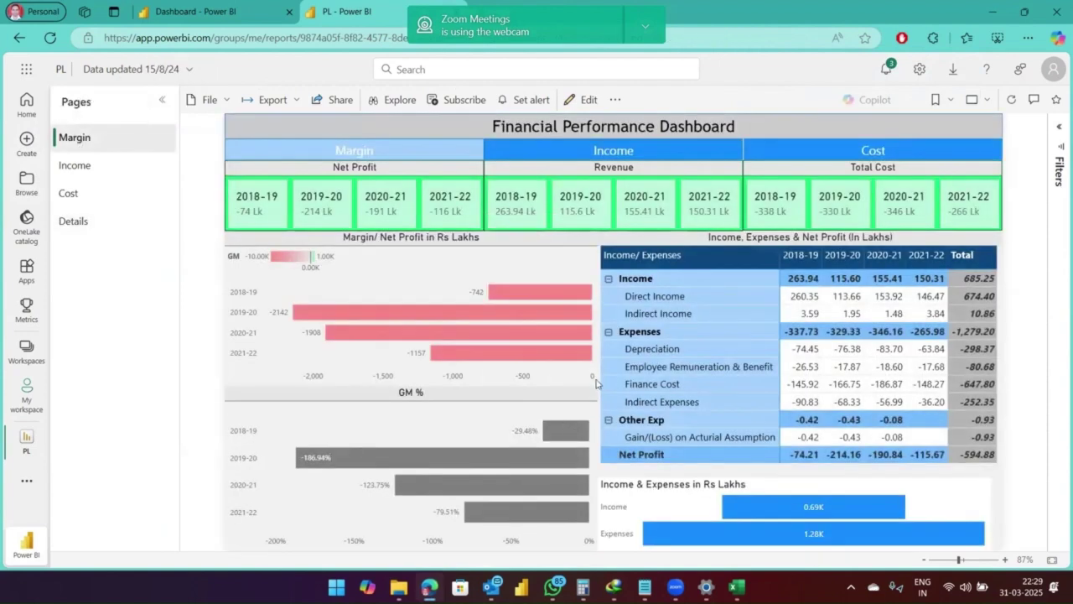
# Step: Filter the Margin page by the 2018-19 Net Profit card, then by 2019-20, clearing the filter each time
pyautogui.click(266, 214)
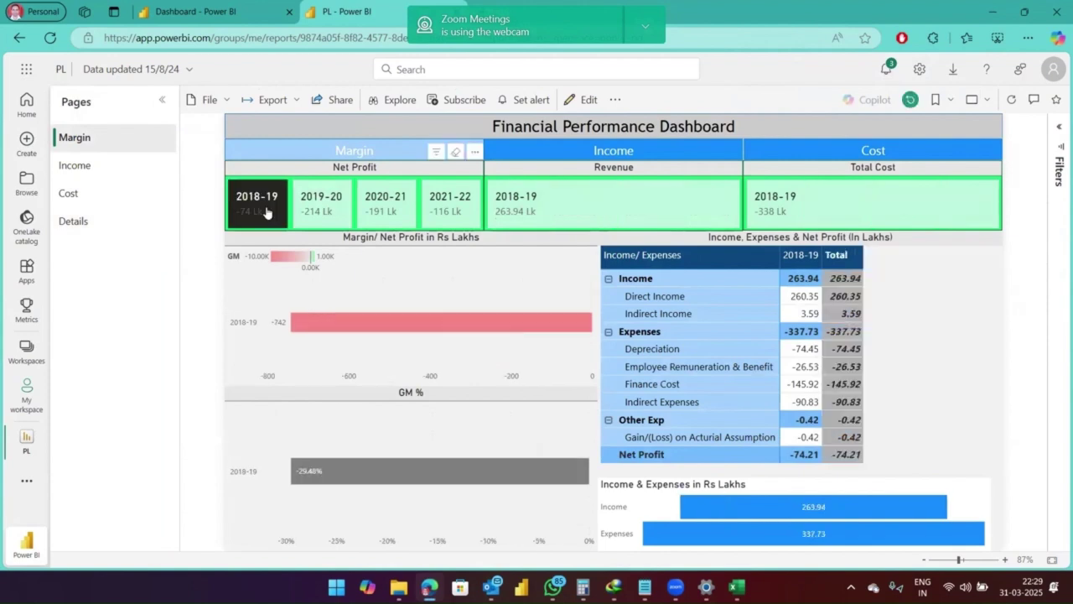
pyautogui.click(247, 217)
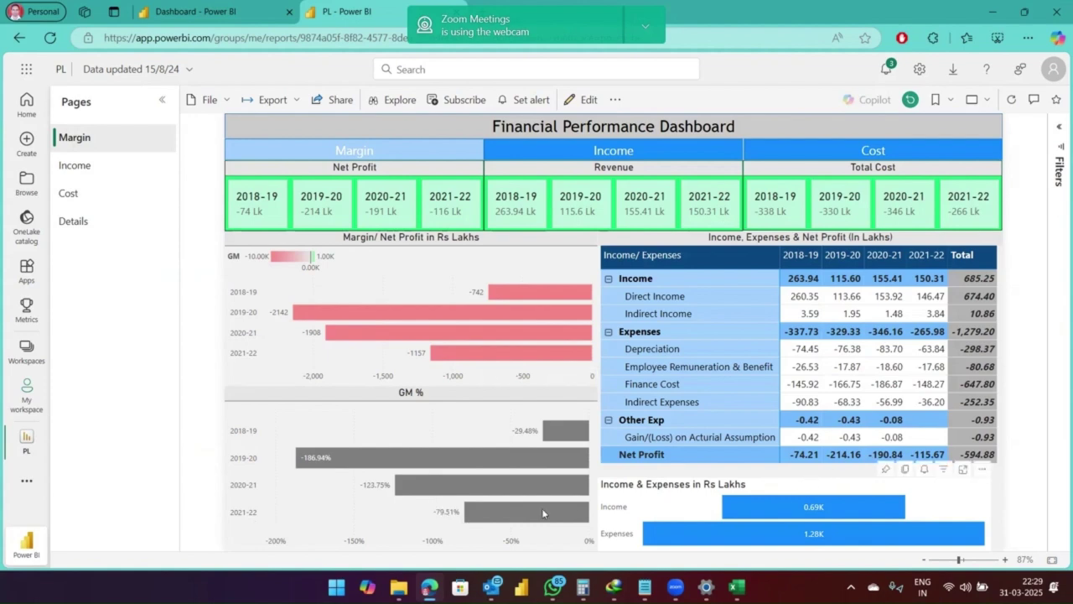
pyautogui.click(296, 221)
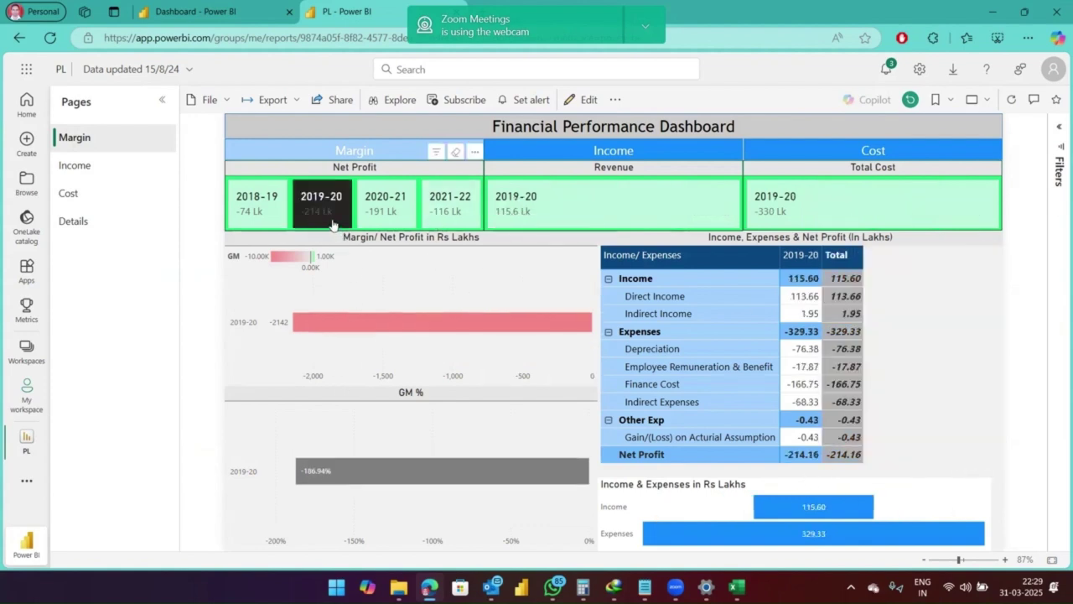
pyautogui.click(334, 225)
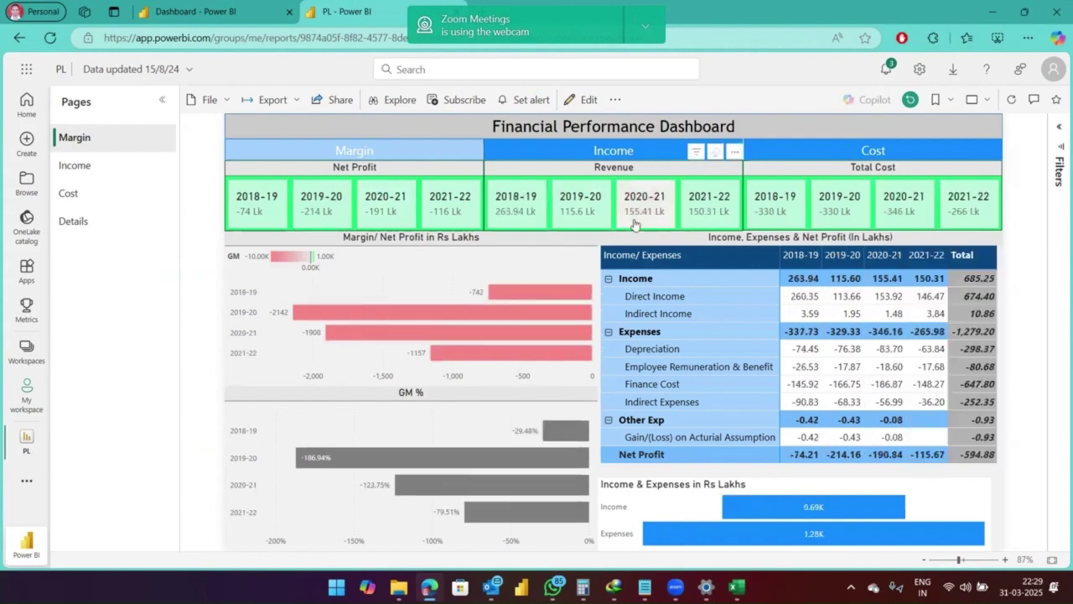
# Step: Open the Income page, filter it by the 2018-19 Revenue card, and clear the filter again
pyautogui.click(604, 153)
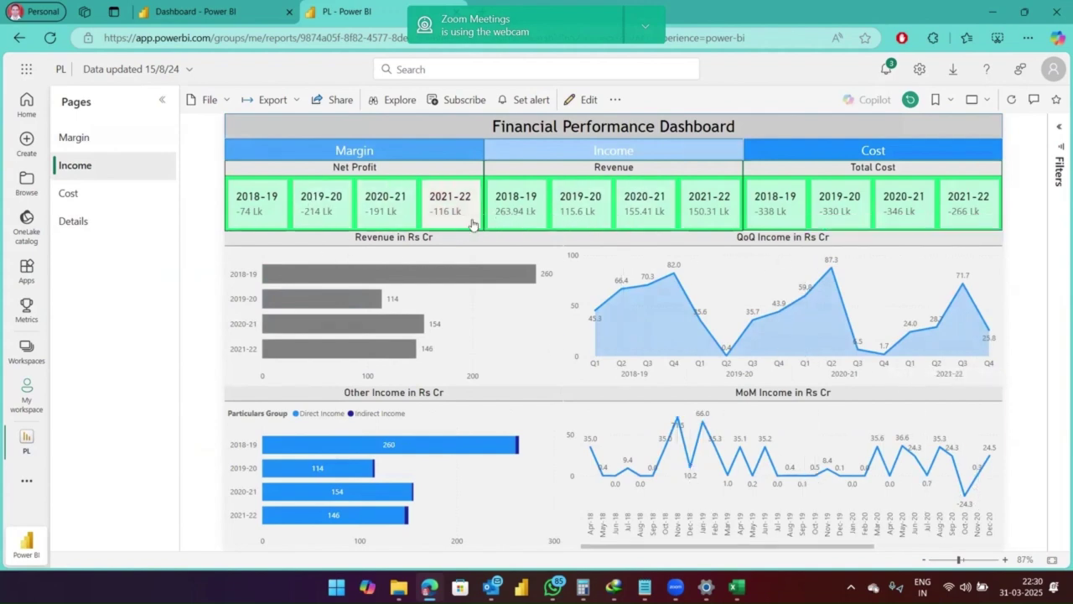
pyautogui.click(528, 205)
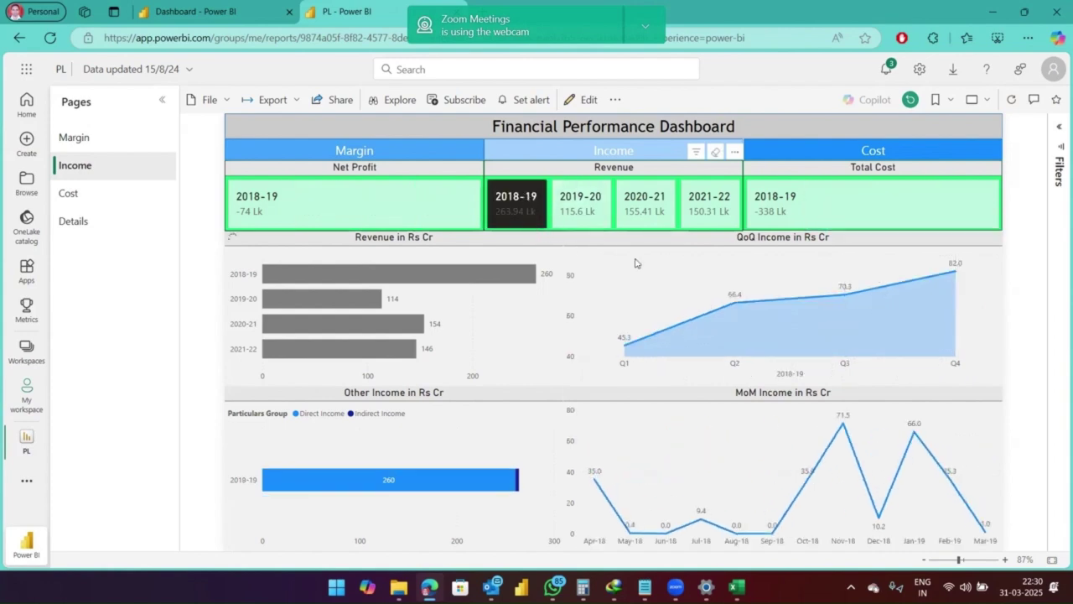
pyautogui.click(522, 216)
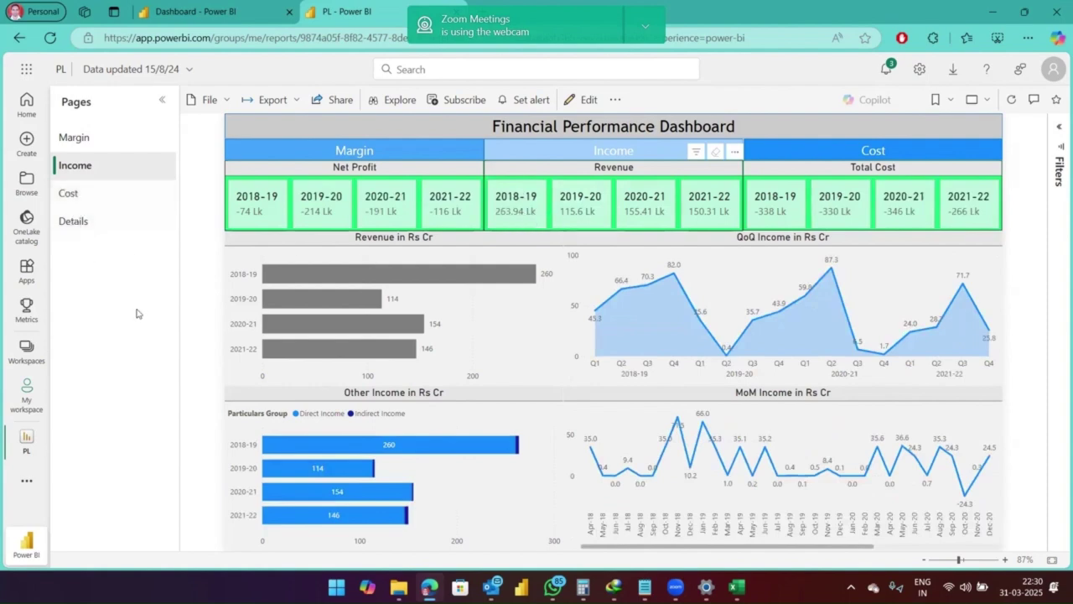
# Step: Open the Operational Cashflow report from the Dashboard and review its daily closing balances up to July 2021
pyautogui.click(181, 11)
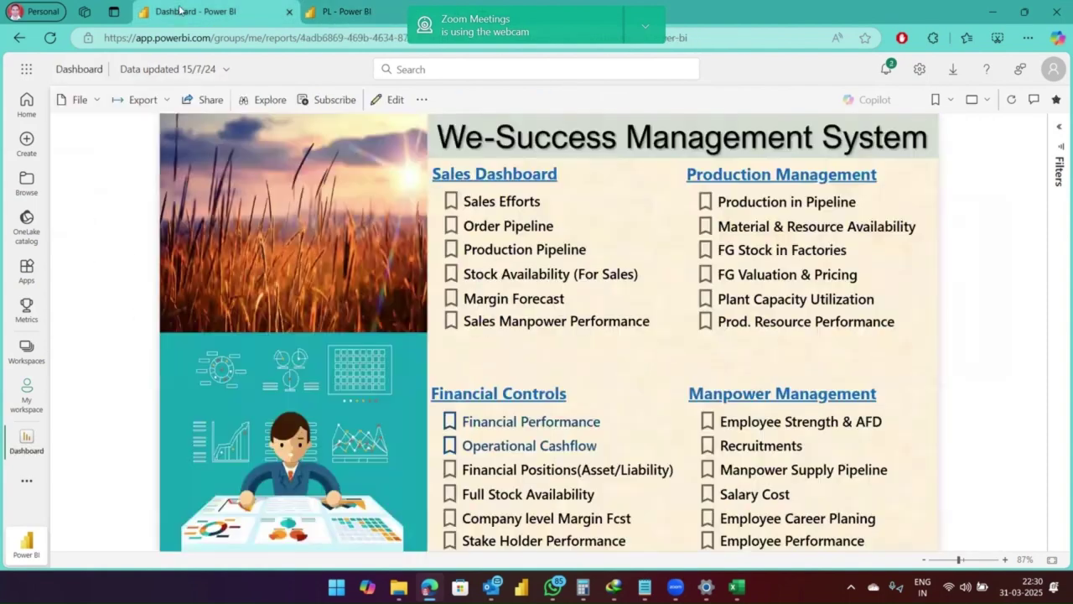
pyautogui.click(551, 450)
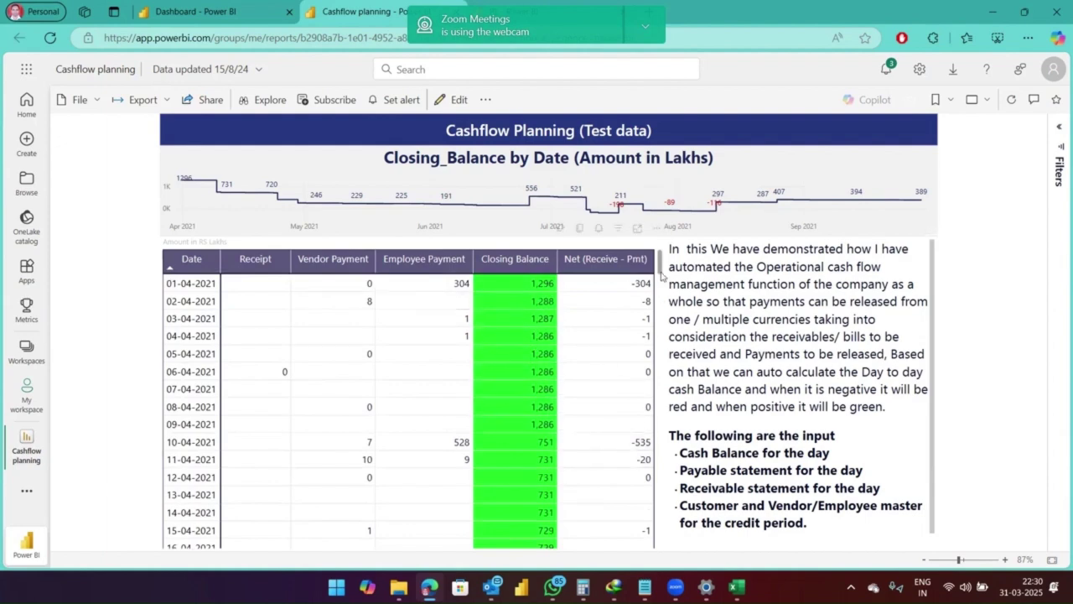
pyautogui.moveTo(660, 269)
pyautogui.mouseDown()
pyautogui.moveTo(667, 298)
pyautogui.moveTo(672, 263)
pyautogui.mouseUp()
pyautogui.moveTo(661, 270); pyautogui.dragTo(667, 317)
pyautogui.moveTo(672, 362); pyautogui.dragTo(676, 418)
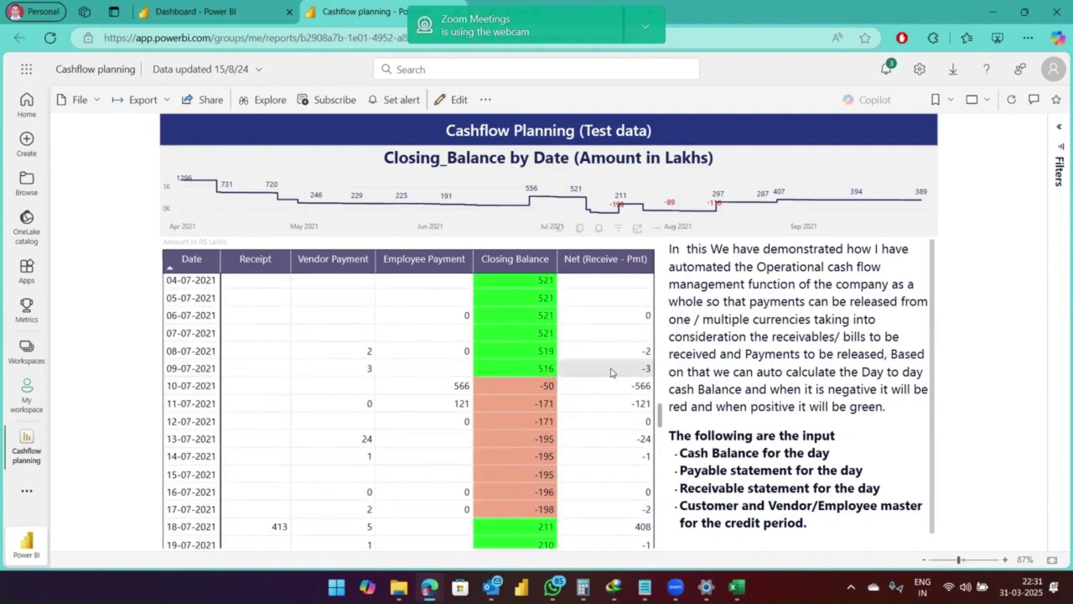
pyautogui.scroll(-1, 544, 369)
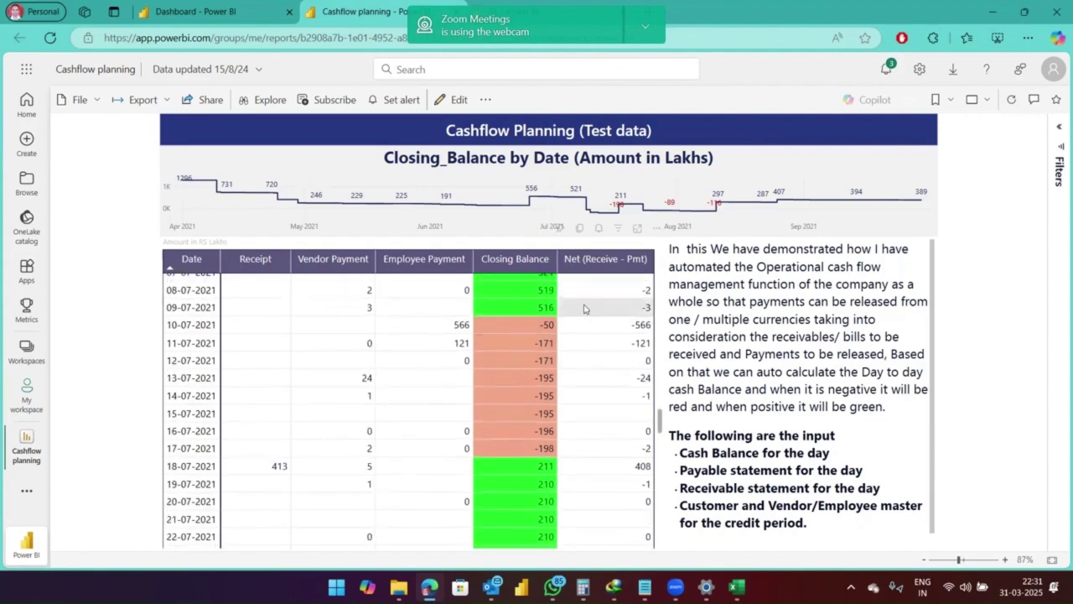
# Step: Compare the daily receipts, payments and closing balances between late May and July 2021 in the cashflow table
pyautogui.moveTo(660, 423); pyautogui.dragTo(660, 352)
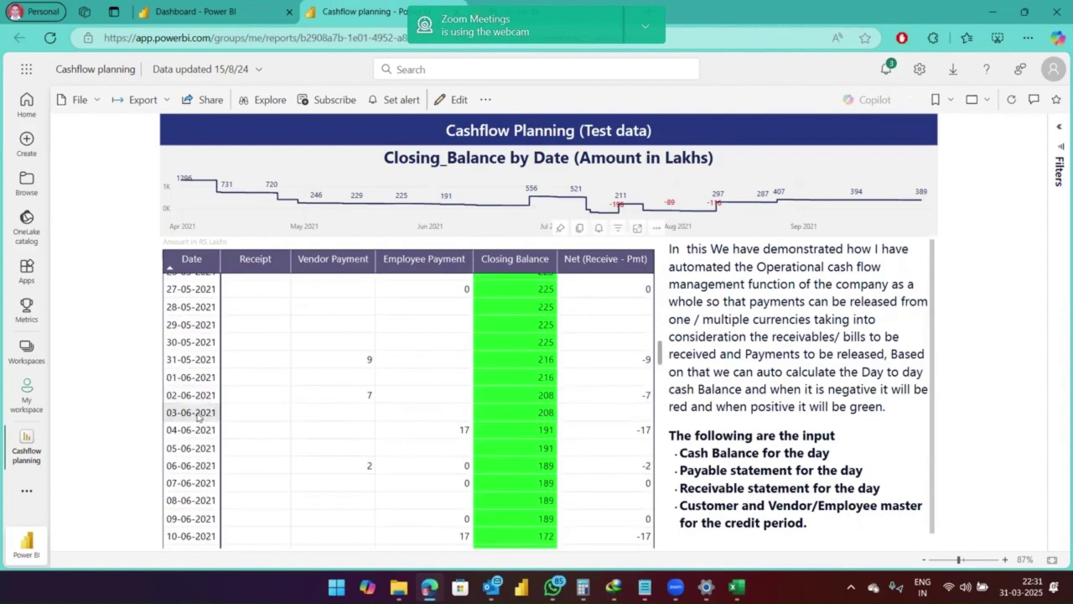
pyautogui.moveTo(658, 366); pyautogui.dragTo(658, 429)
pyautogui.scroll(3, 547, 512)
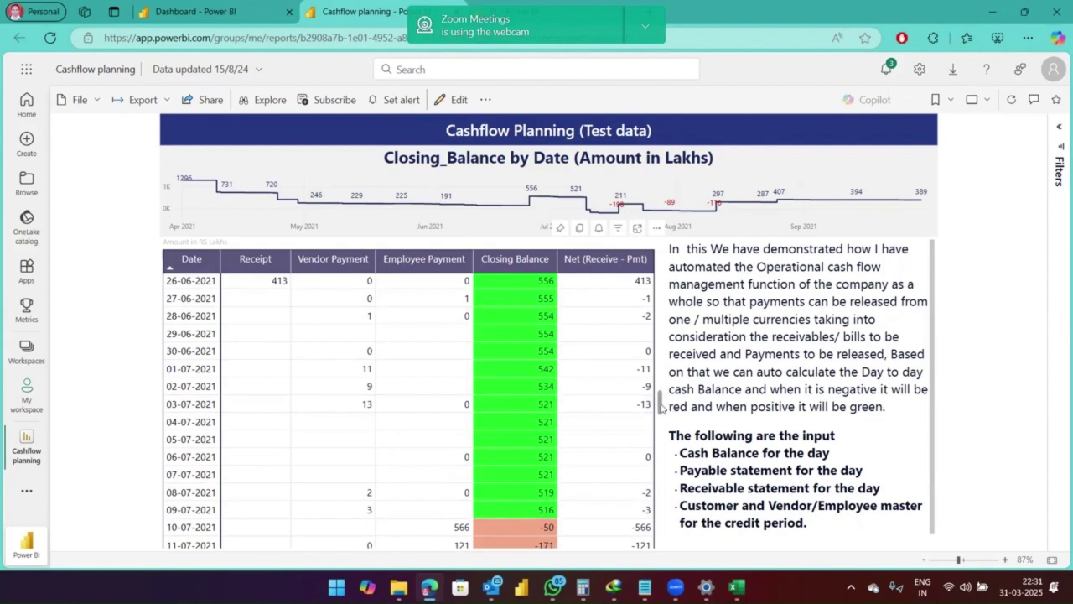
pyautogui.scroll(-3, 660, 405)
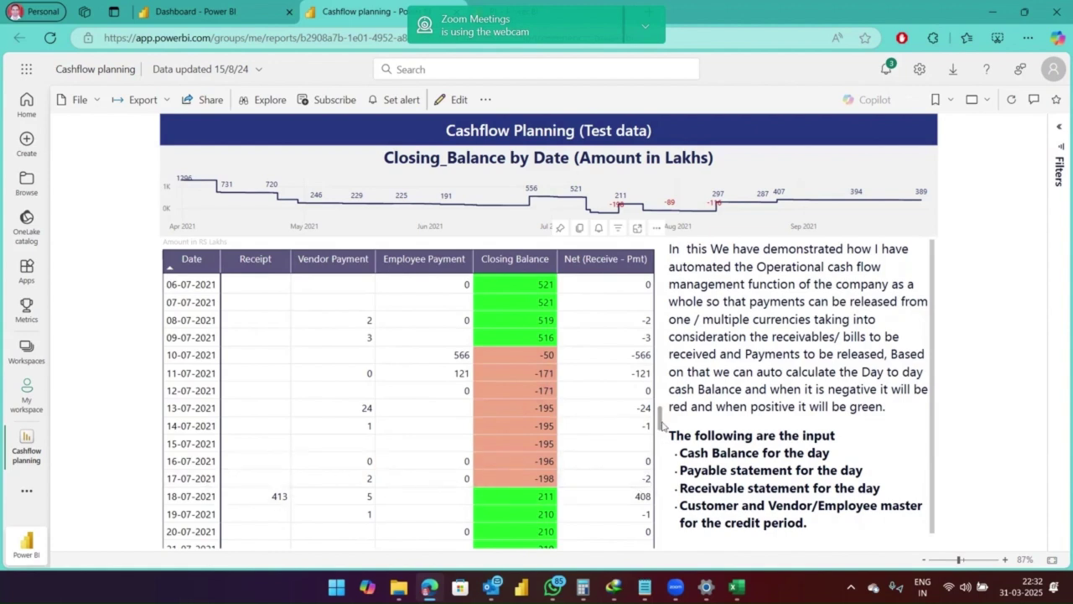
pyautogui.scroll(-1, 661, 425)
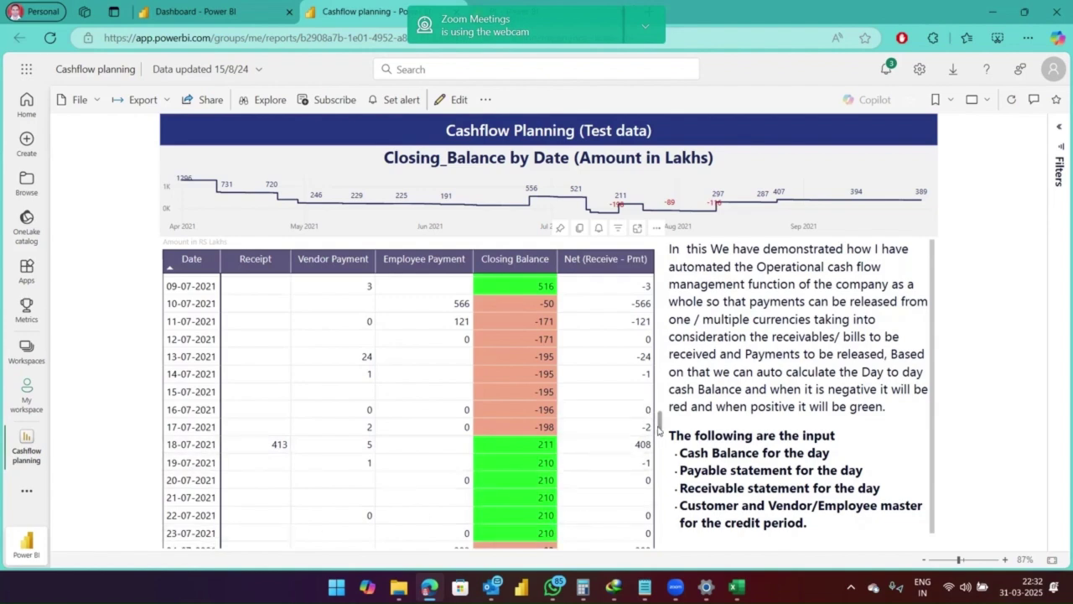
# Step: Examine the August and September 2021 closing balances in the cashflow table and the explanatory text beside it
pyautogui.moveTo(660, 432); pyautogui.dragTo(662, 466)
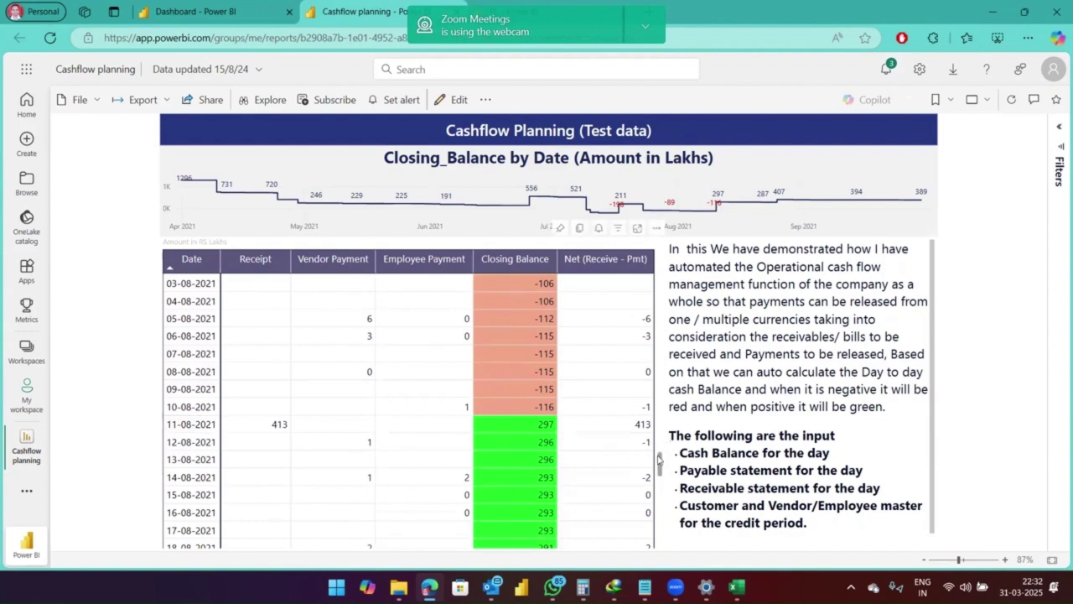
pyautogui.moveTo(660, 461); pyautogui.dragTo(670, 543)
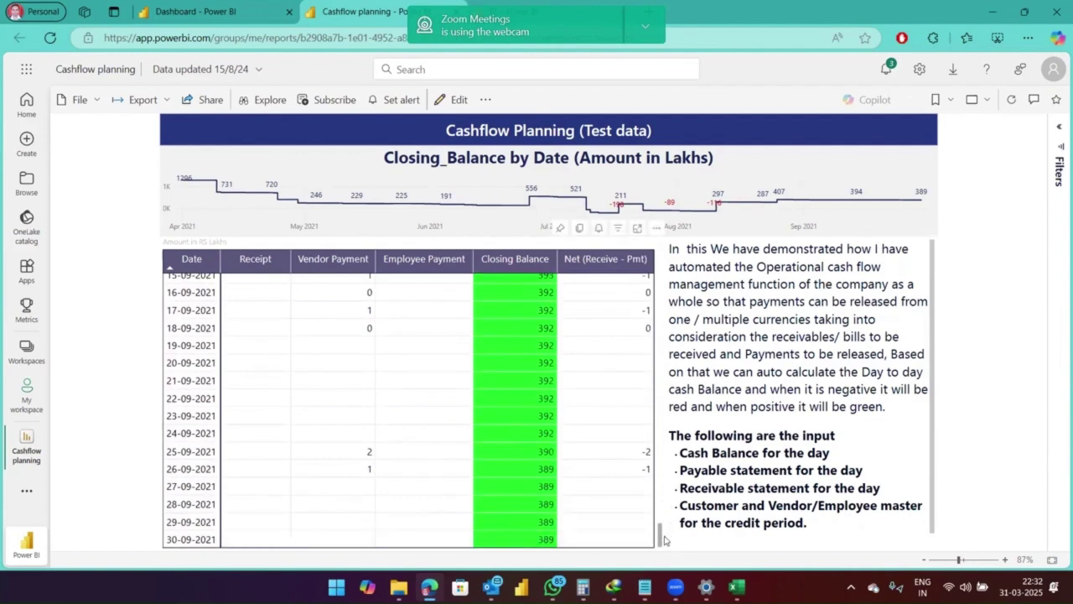
pyautogui.moveTo(659, 538); pyautogui.dragTo(658, 508)
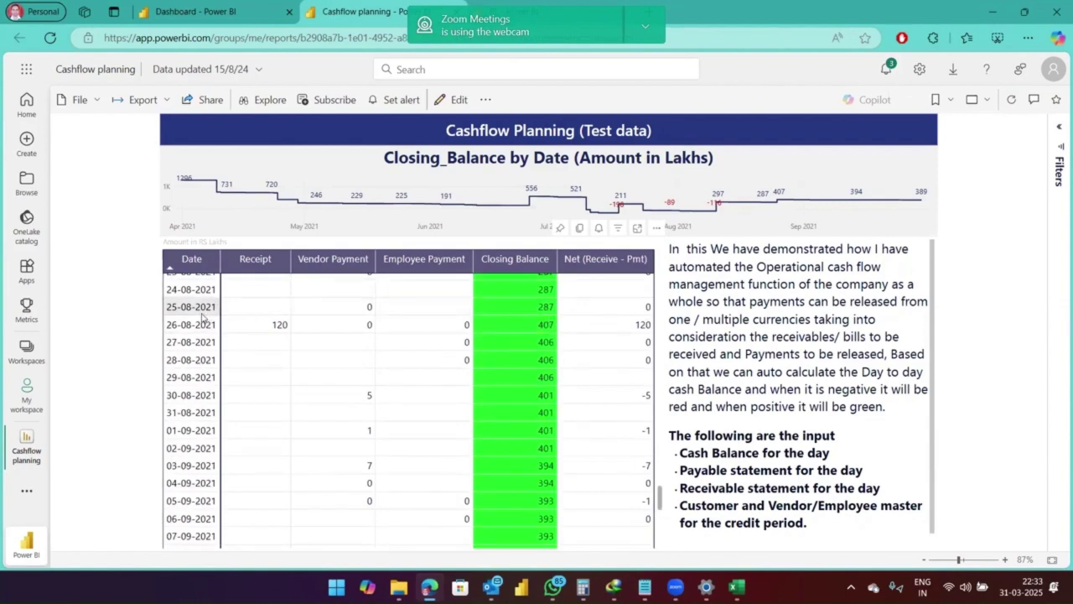
pyautogui.moveTo(661, 497)
pyautogui.mouseDown()
pyautogui.moveTo(660, 467)
pyautogui.moveTo(665, 497)
pyautogui.mouseUp()
pyautogui.scroll(-1, 660, 467)
pyautogui.scroll(-1, 664, 497)
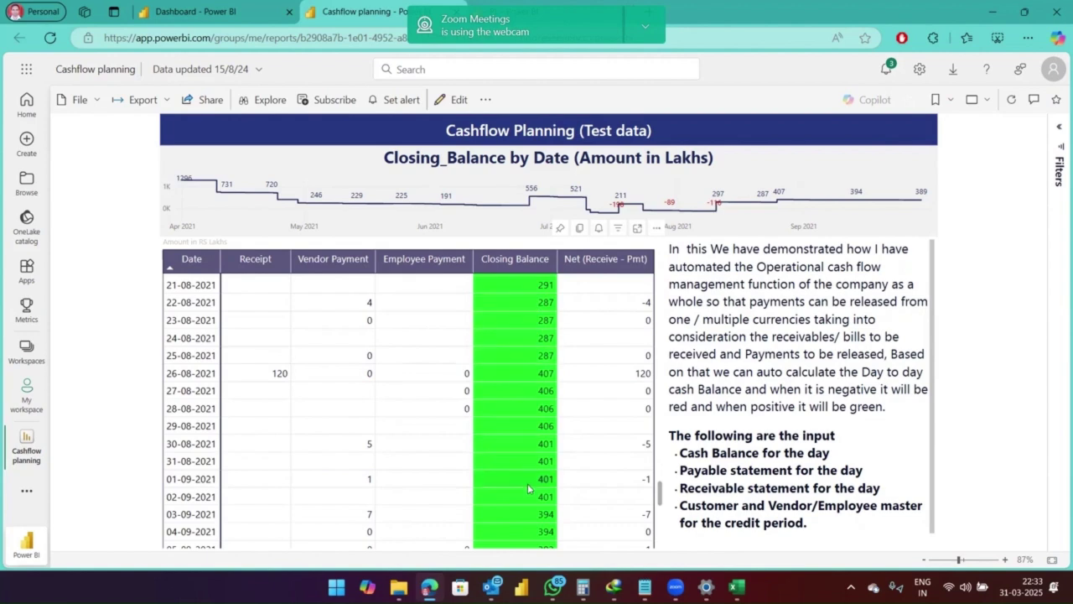
pyautogui.scroll(-3, 661, 507)
pyautogui.moveTo(663, 509)
pyautogui.mouseDown()
pyautogui.moveTo(666, 553)
pyautogui.moveTo(663, 504)
pyautogui.mouseUp()
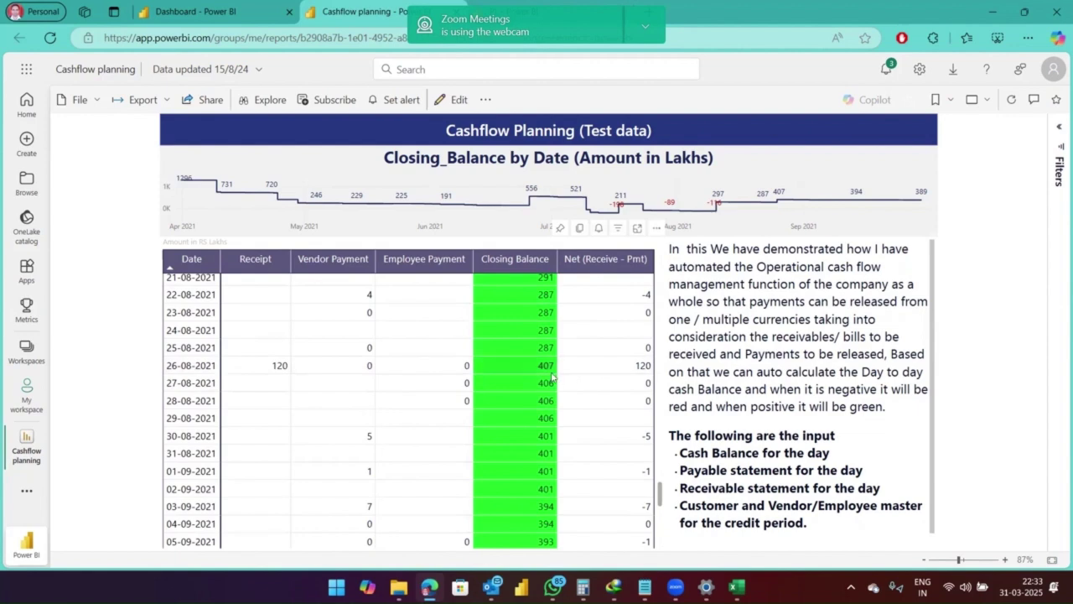
pyautogui.scroll(-3, 659, 533)
pyautogui.scroll(-5, 659, 533)
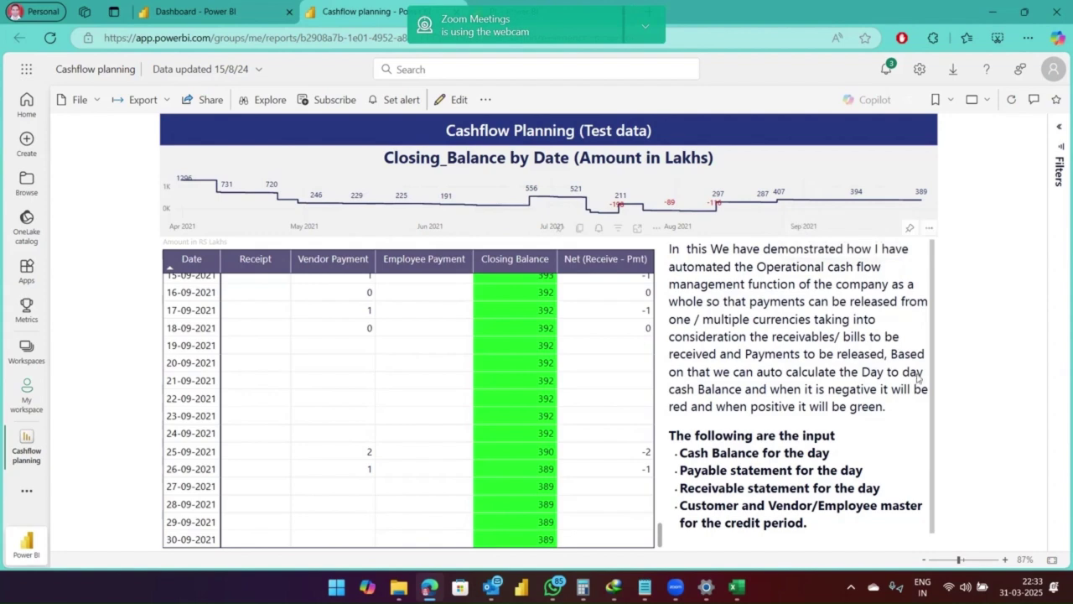
pyautogui.scroll(-1, 934, 415)
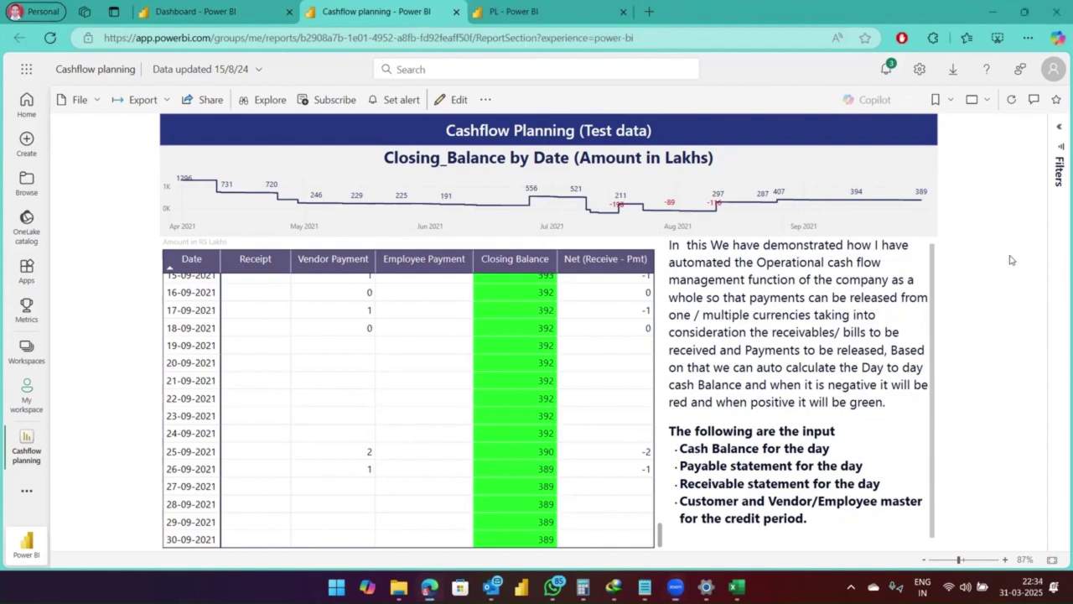
# Step: Switch to the Dashboard, revisit the Cashflow planning report, and return to the Dashboard's report list
pyautogui.click(169, 17)
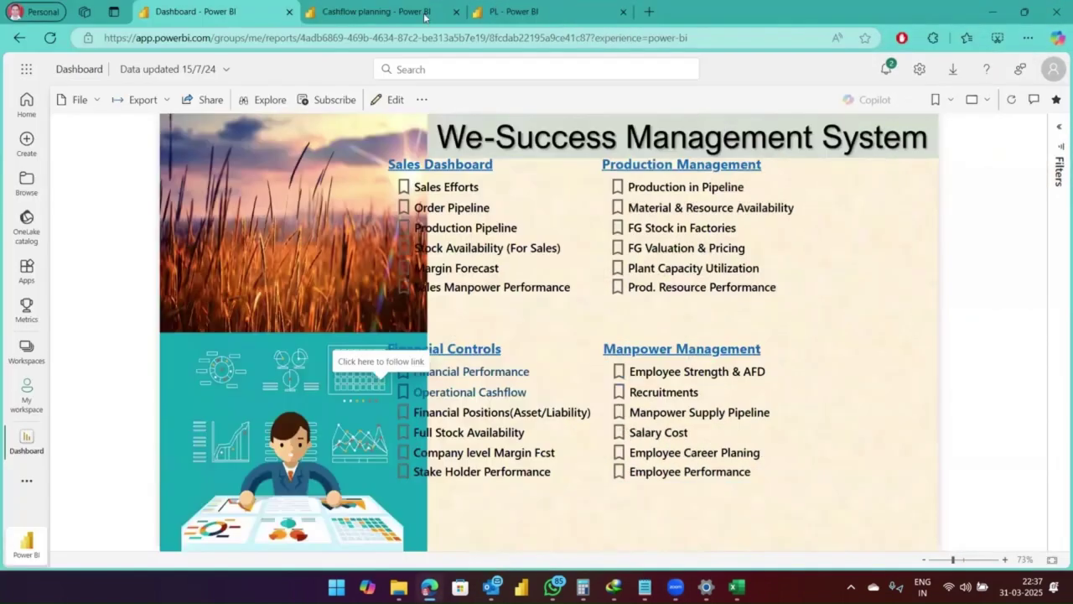
pyautogui.click(367, 16)
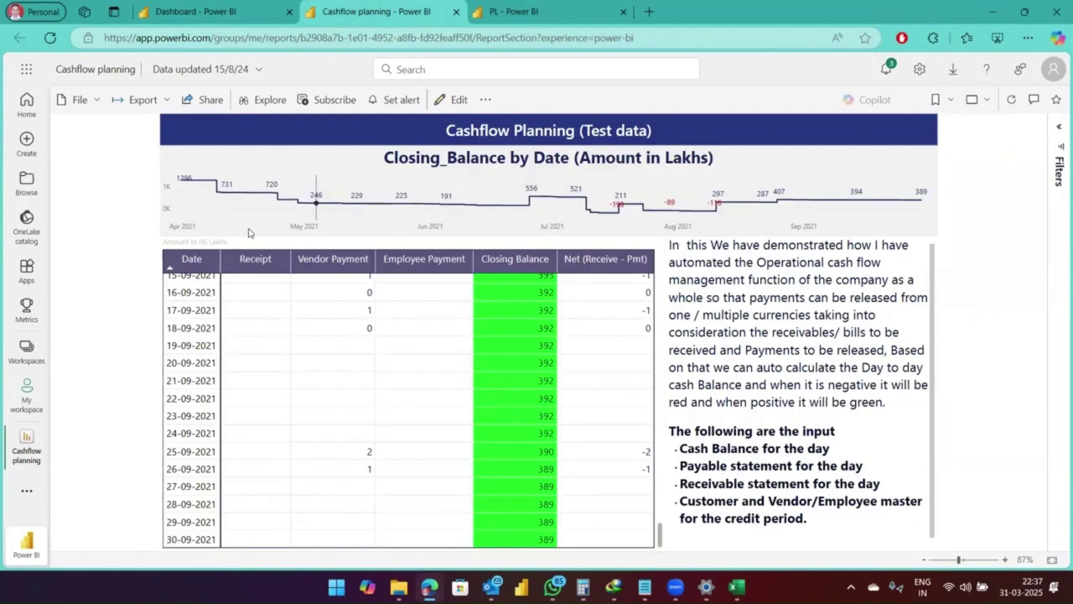
pyautogui.click(196, 12)
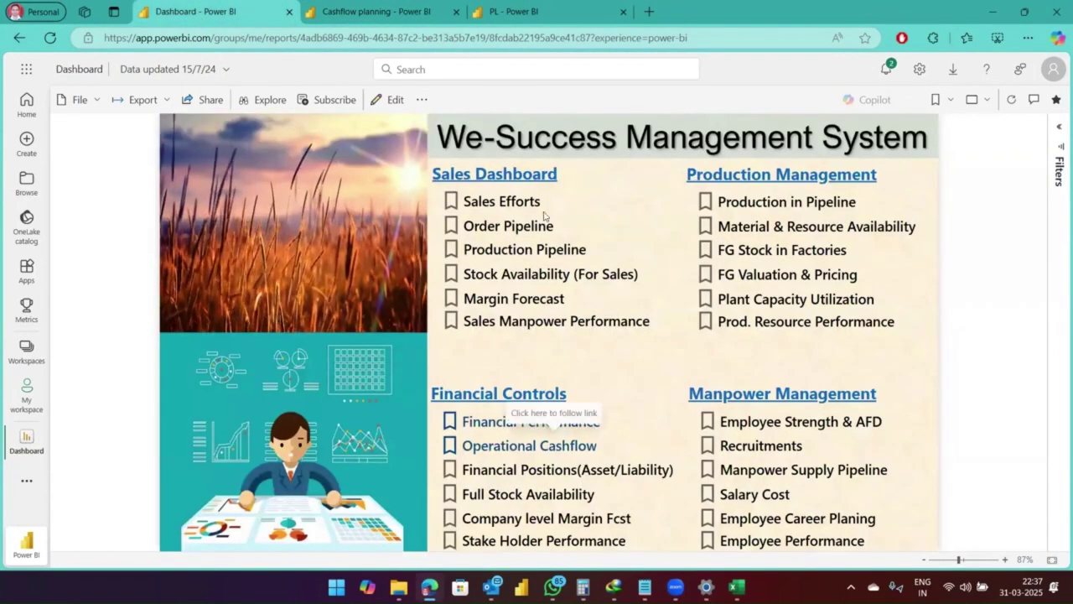